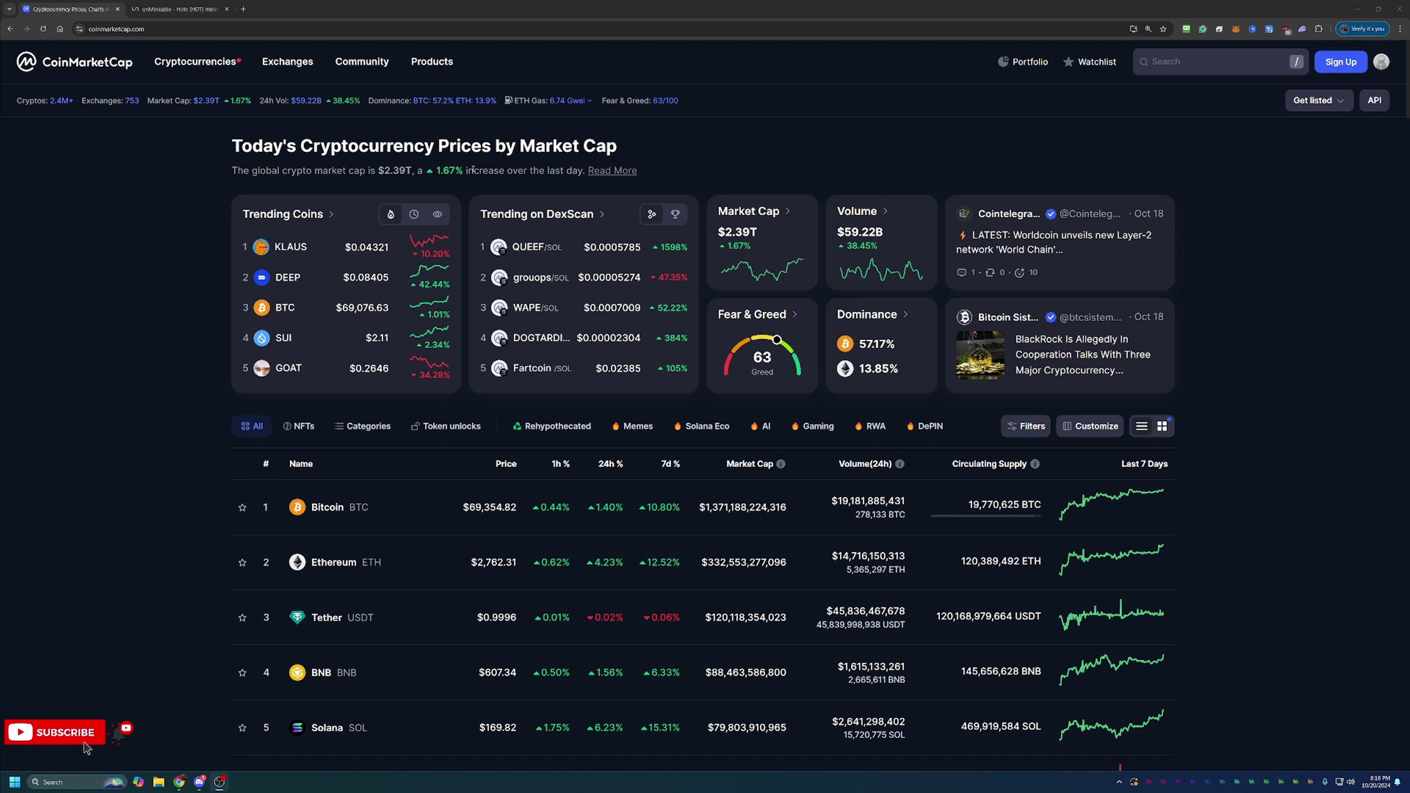
Highlight the market-cap headline, scroll the top coins table and back, then open coin search
left_click_drag(473, 169, 342, 184)
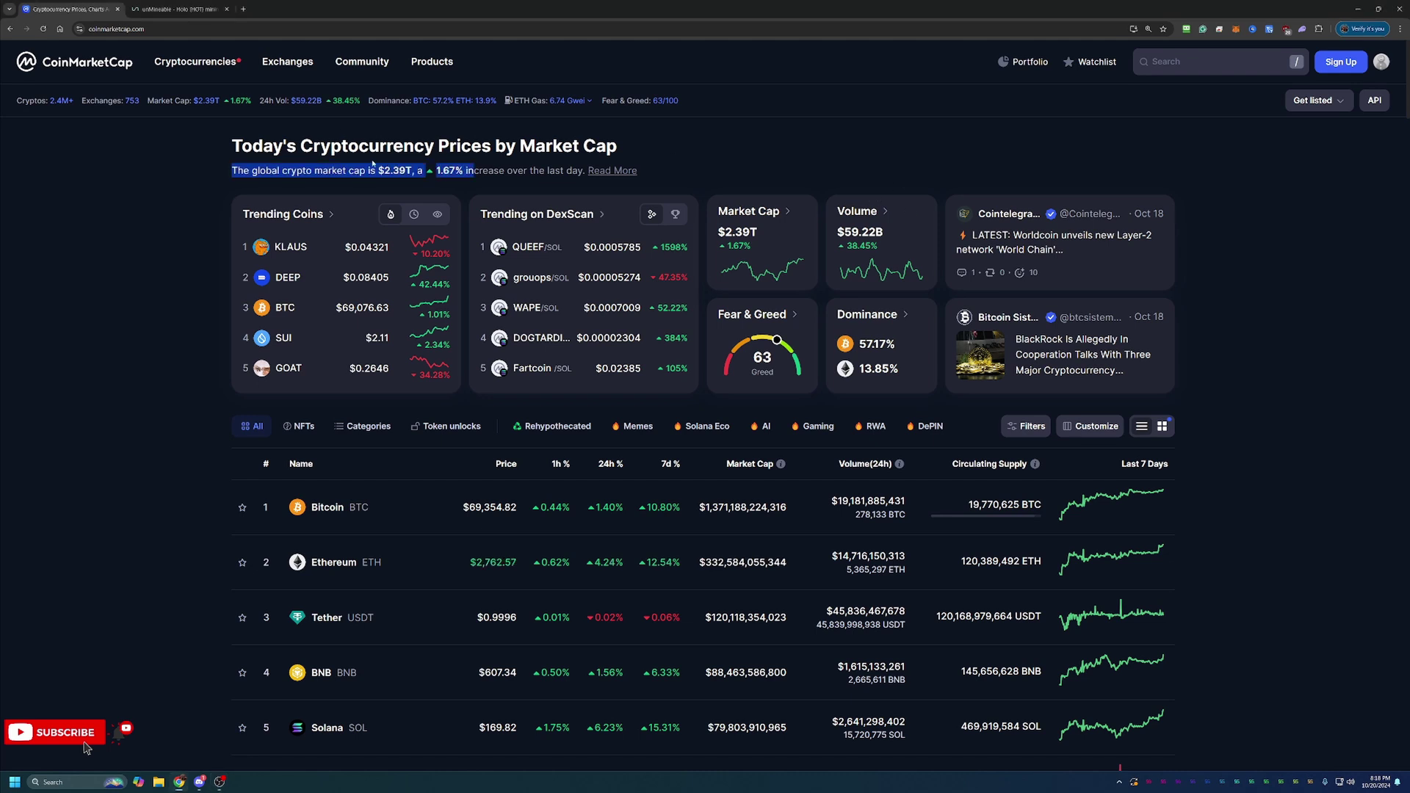
left_click(193, 179)
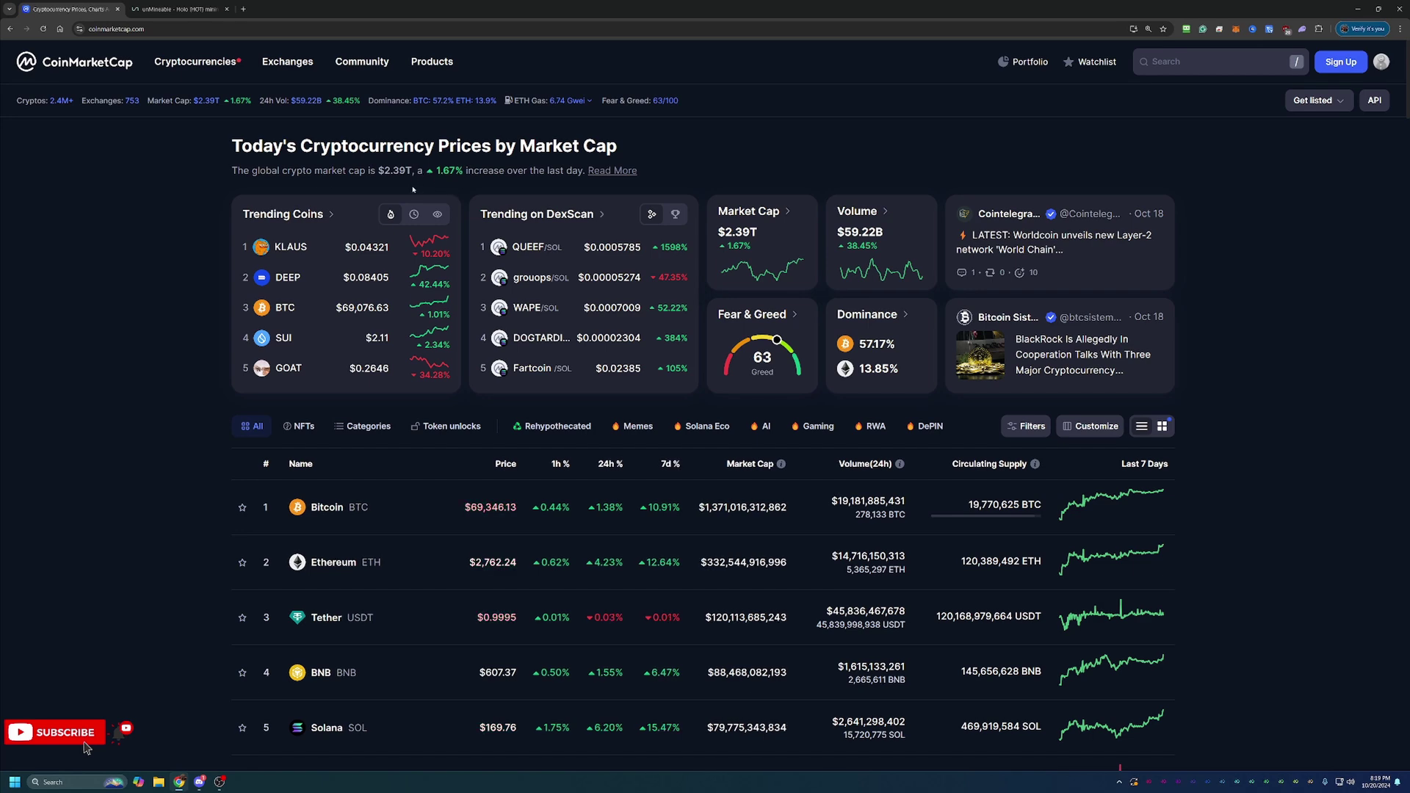
scroll(308, 386, "down", 1)
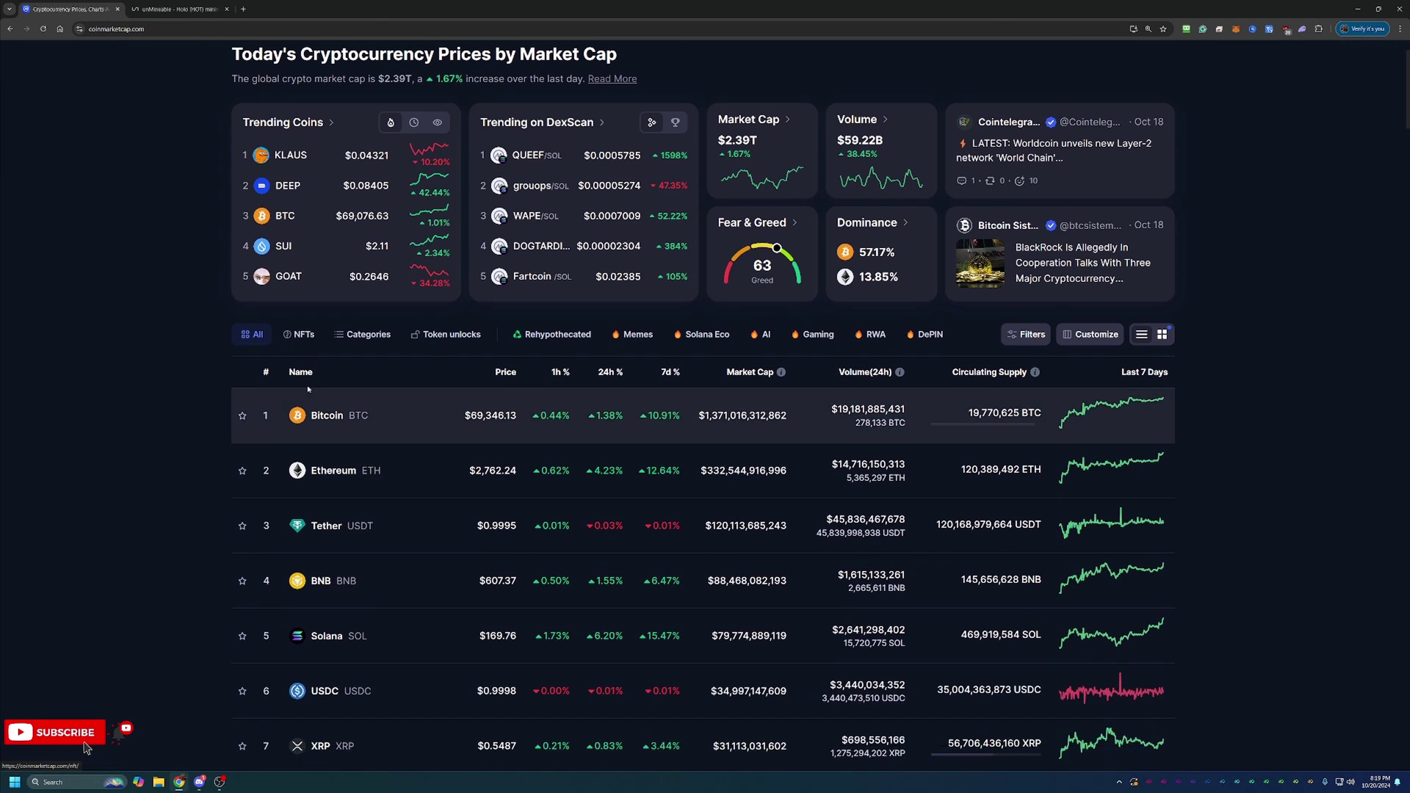
scroll(308, 382, "down", 1)
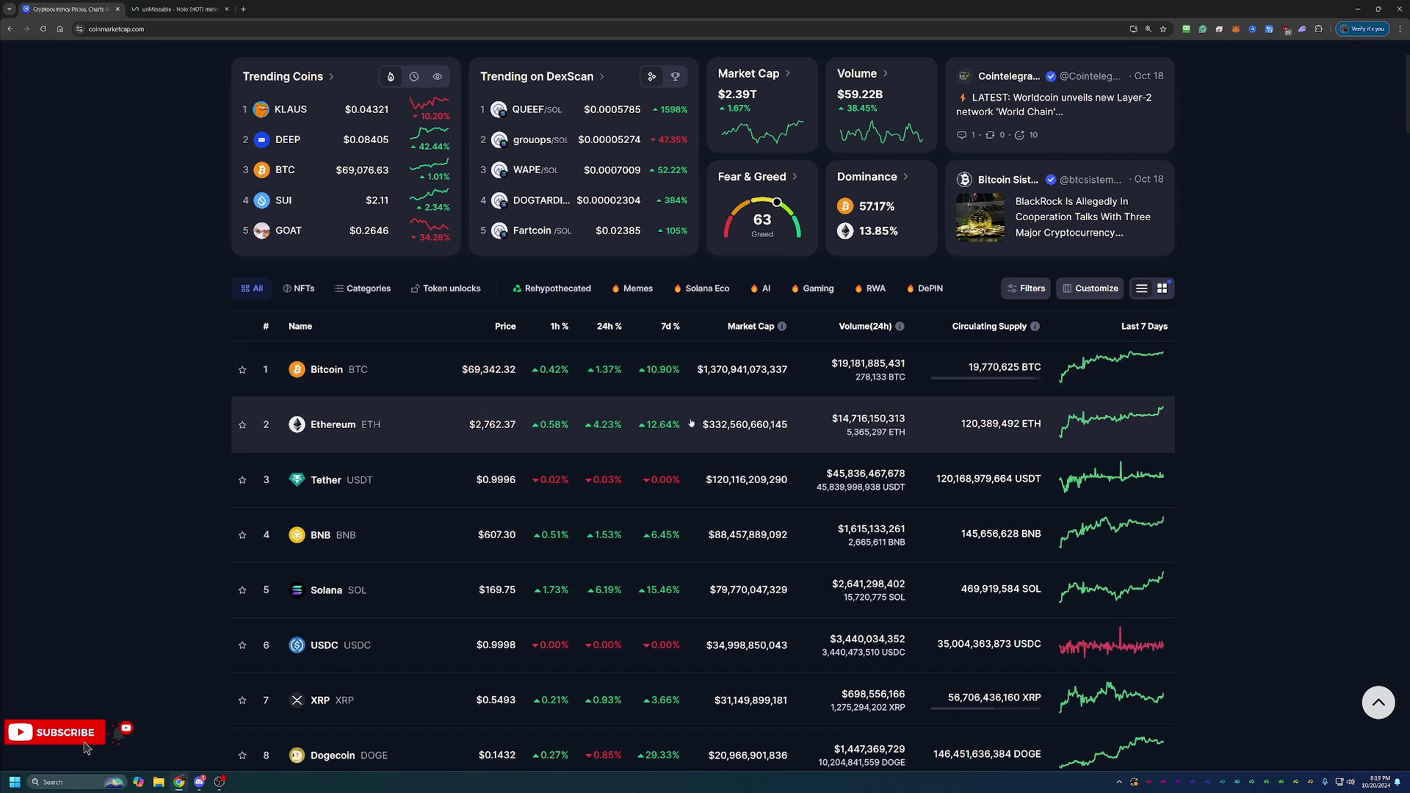
scroll(691, 424, "down", 1)
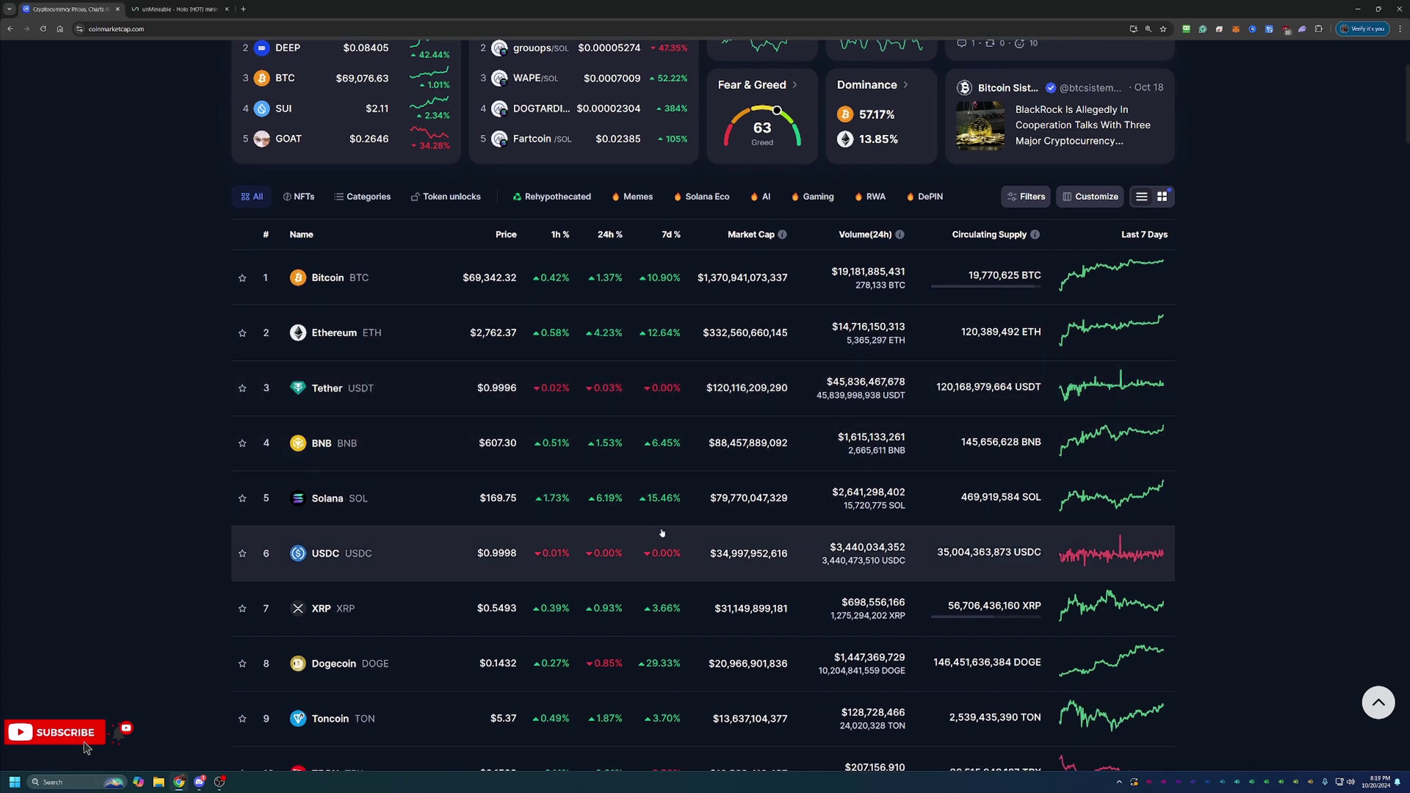
scroll(672, 505, "down", 1)
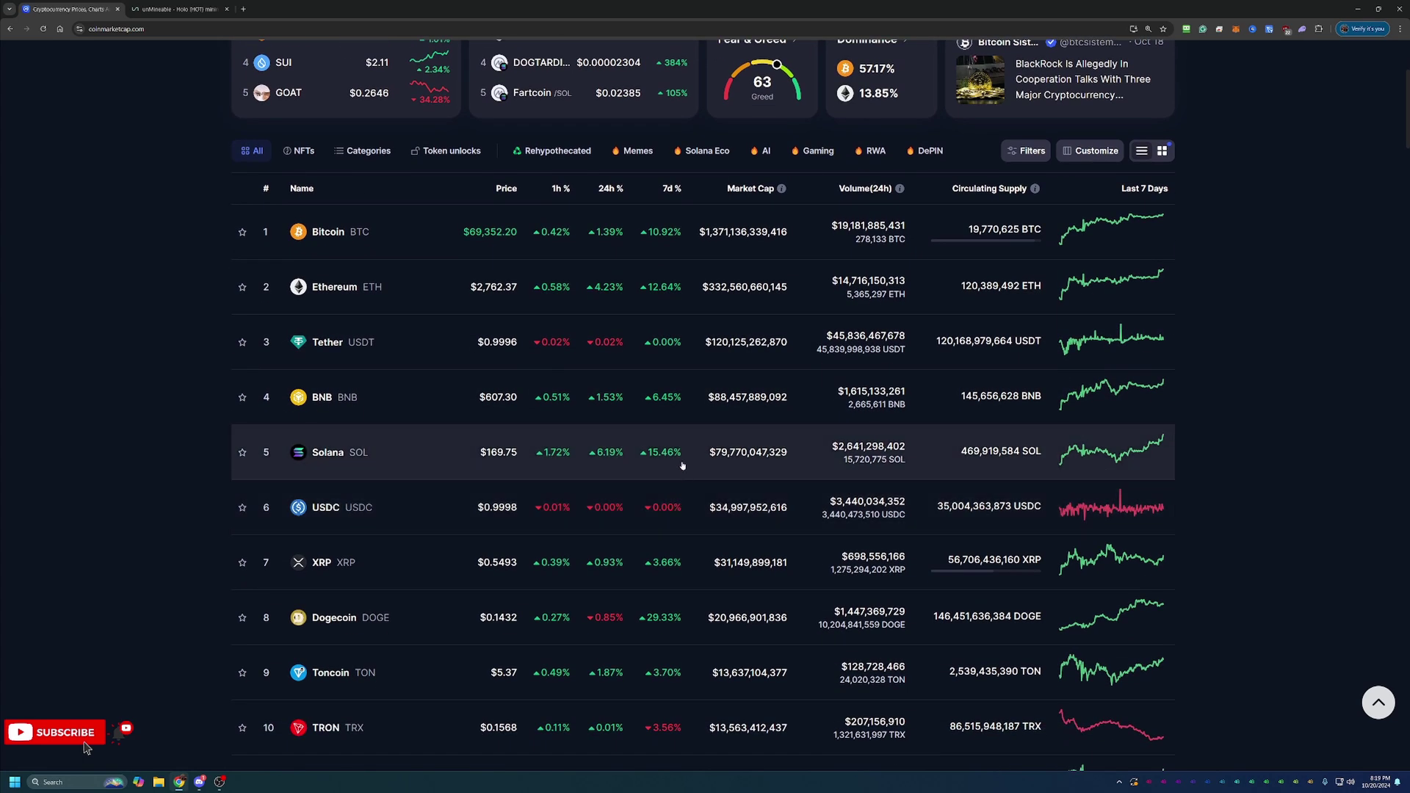
scroll(682, 465, "down", 1)
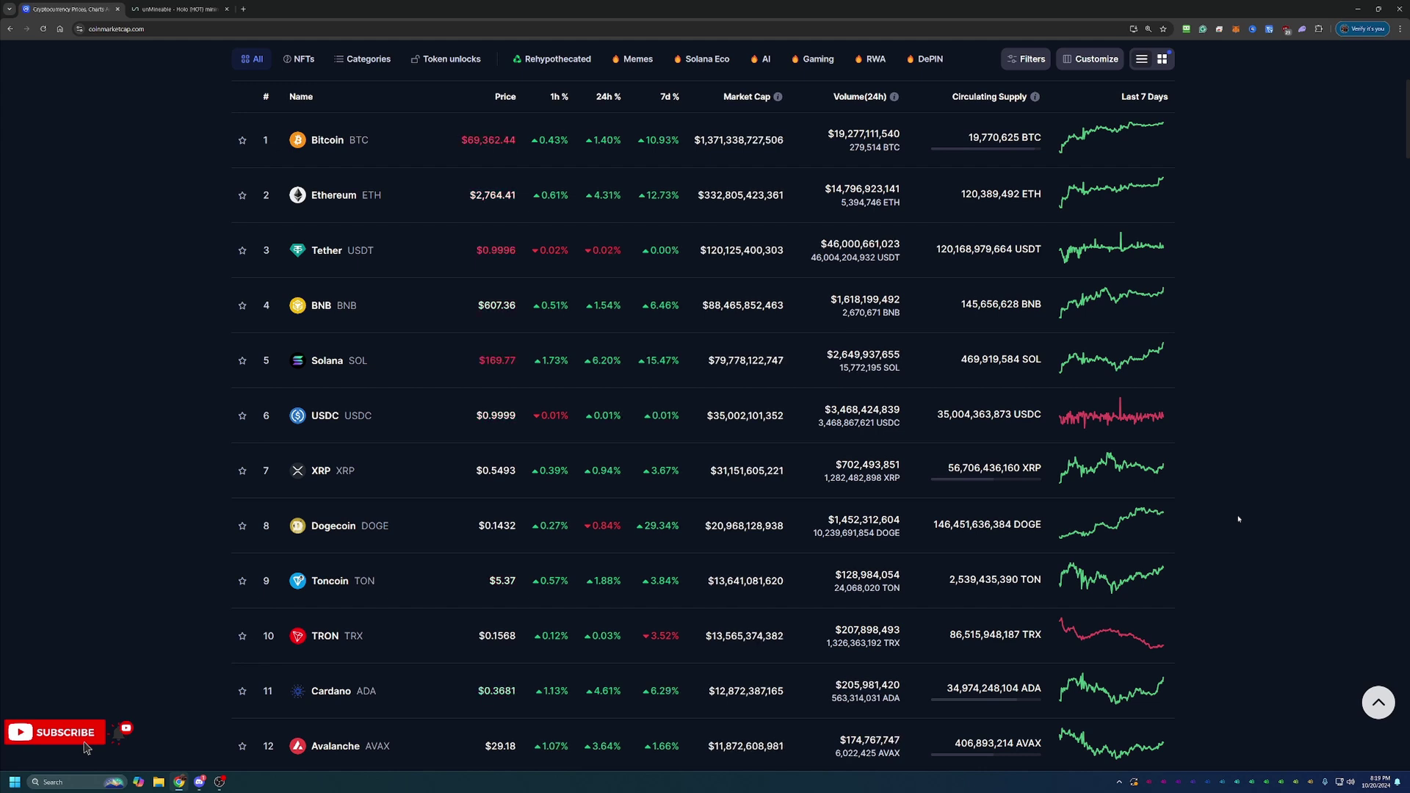
scroll(1235, 522, "up", 5)
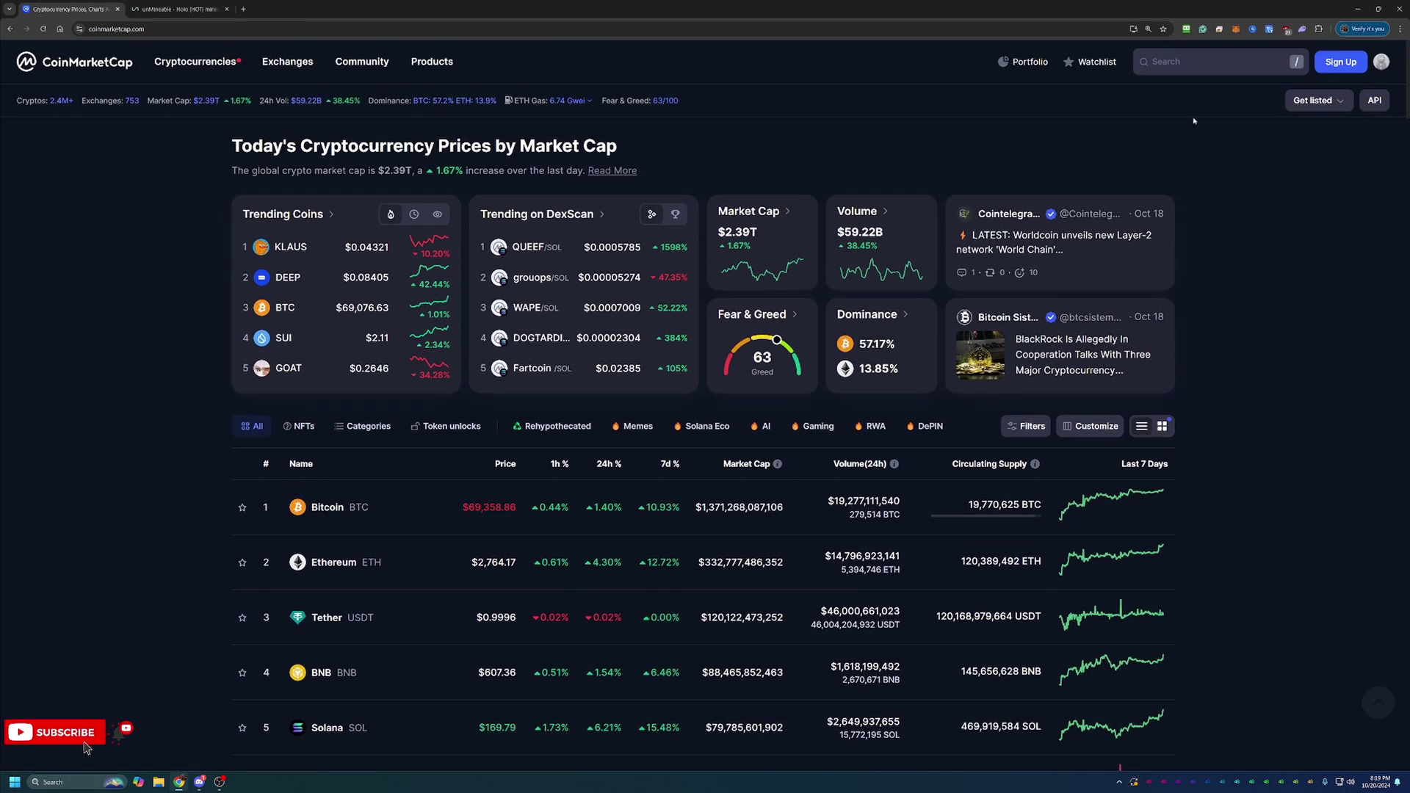
key("slash")
Open the Holo (HOT) page from Recent searches and set its price chart to 7D, then All
left_click(494, 474)
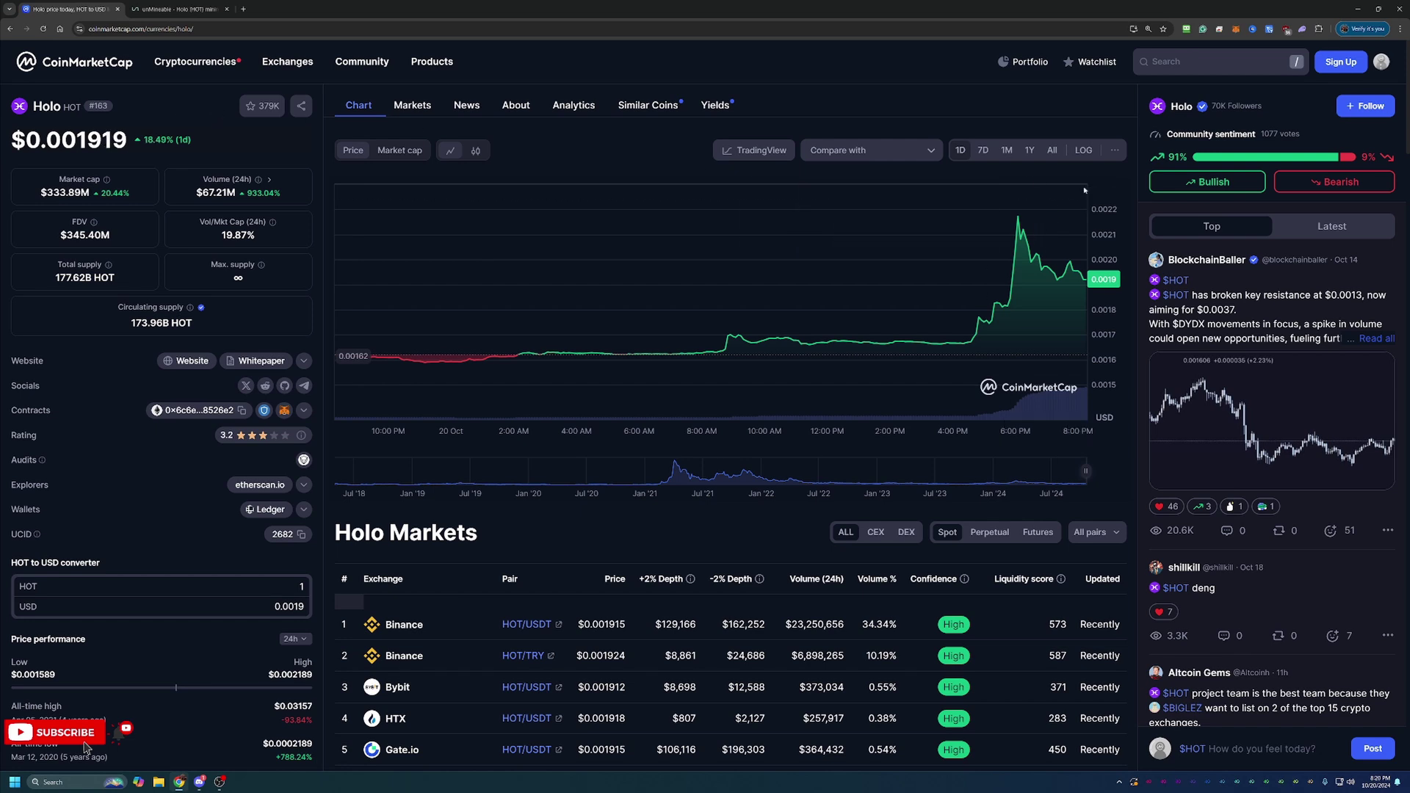
left_click(982, 150)
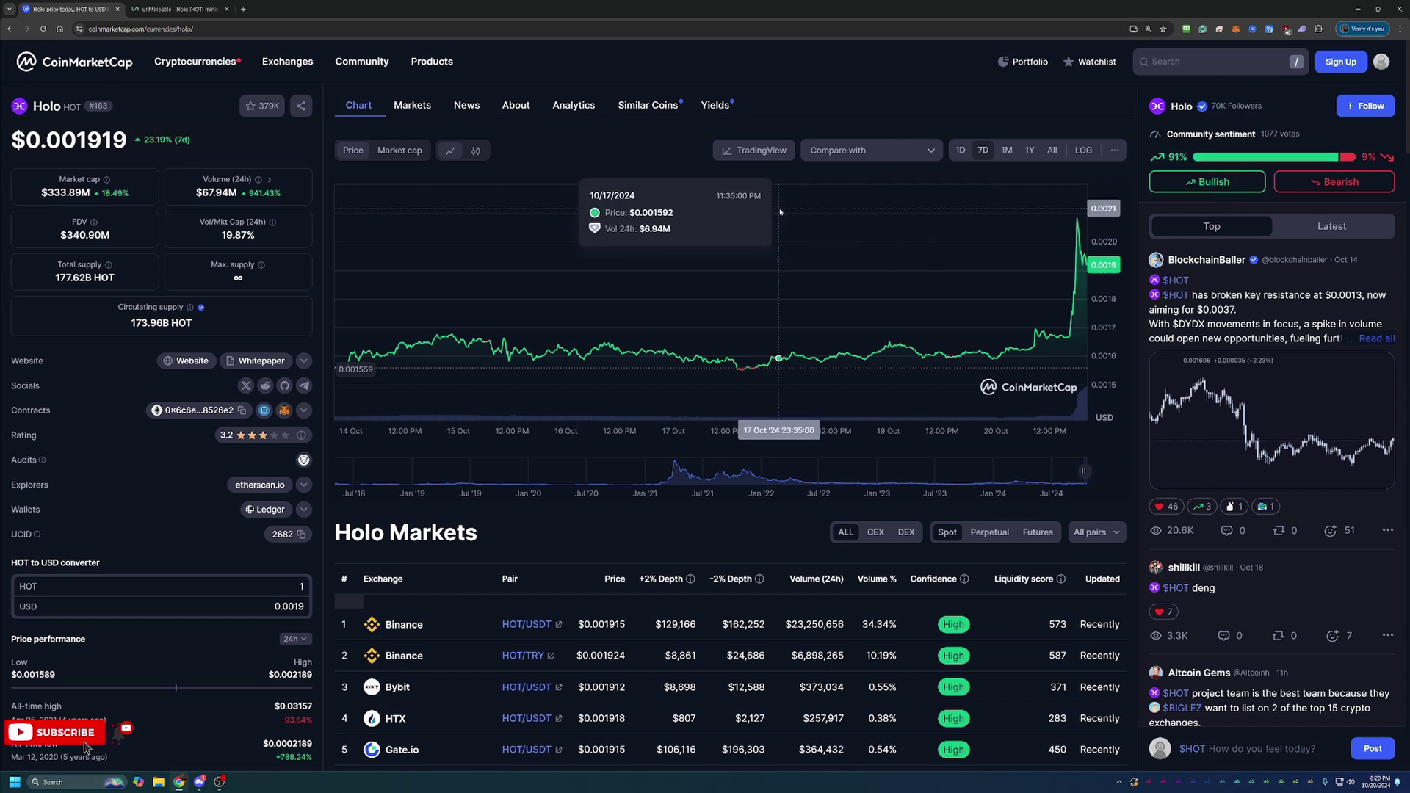
left_click(1052, 151)
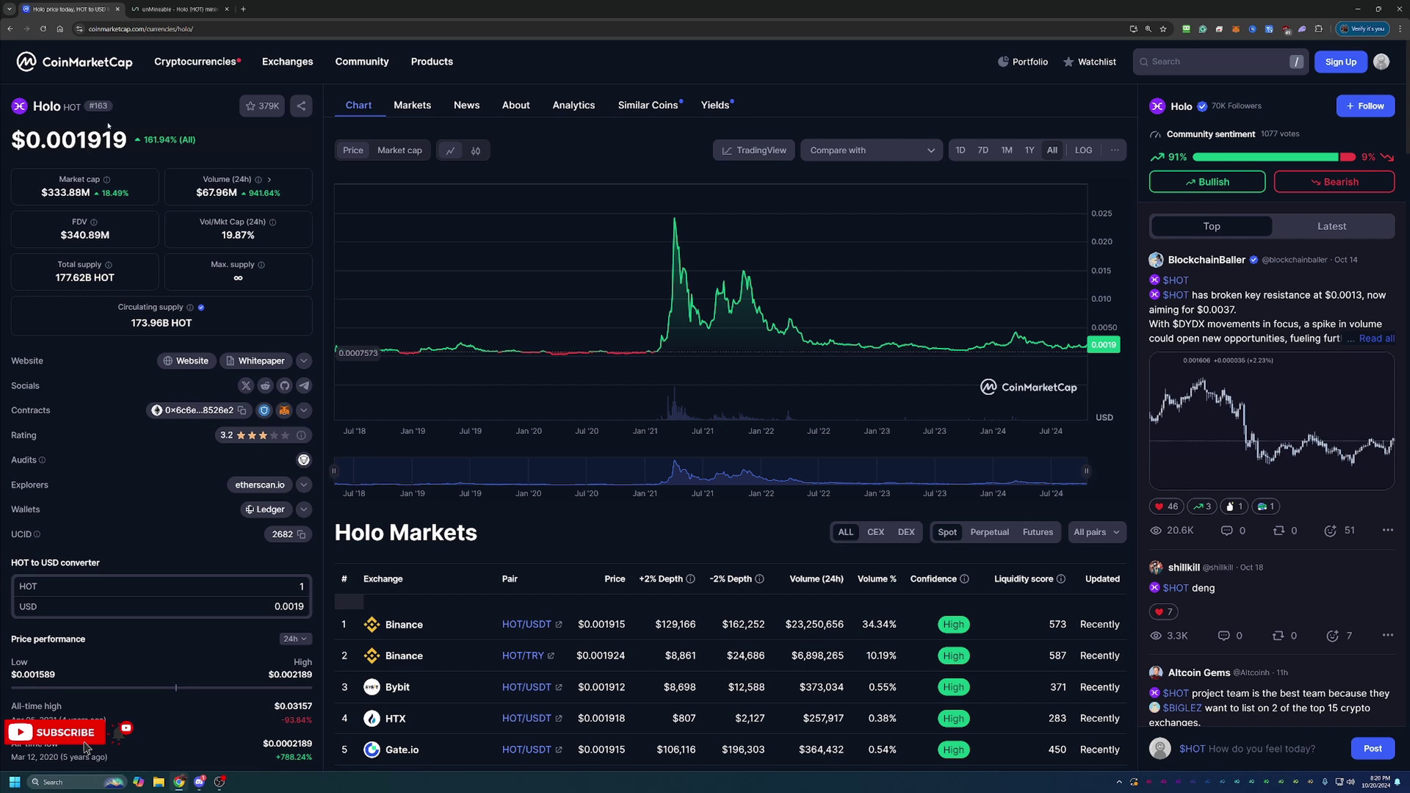
Switch to the unMineable HOT tab and scroll down to the Kawpow pool info and setup guides
left_click(136, 4)
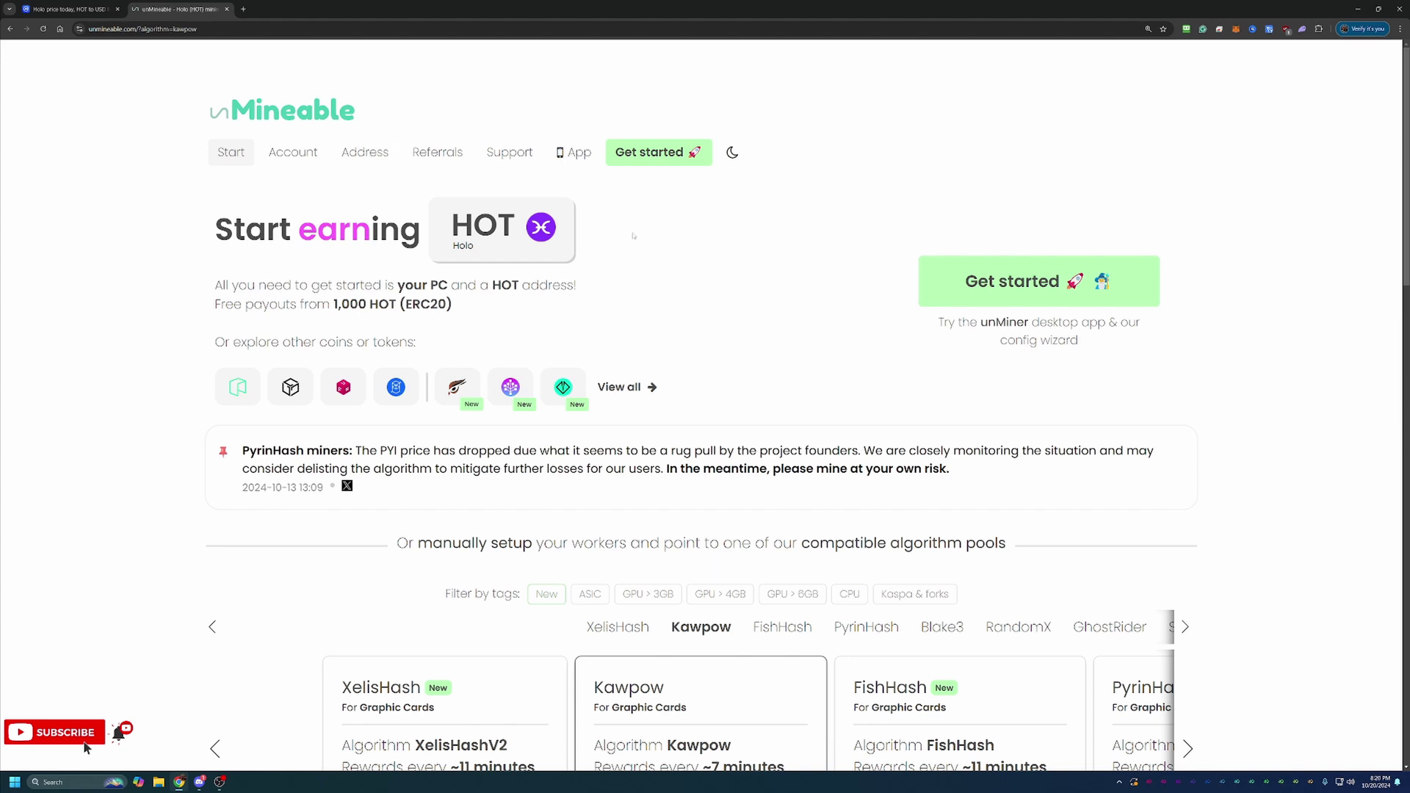
scroll(600, 294, "down", 1)
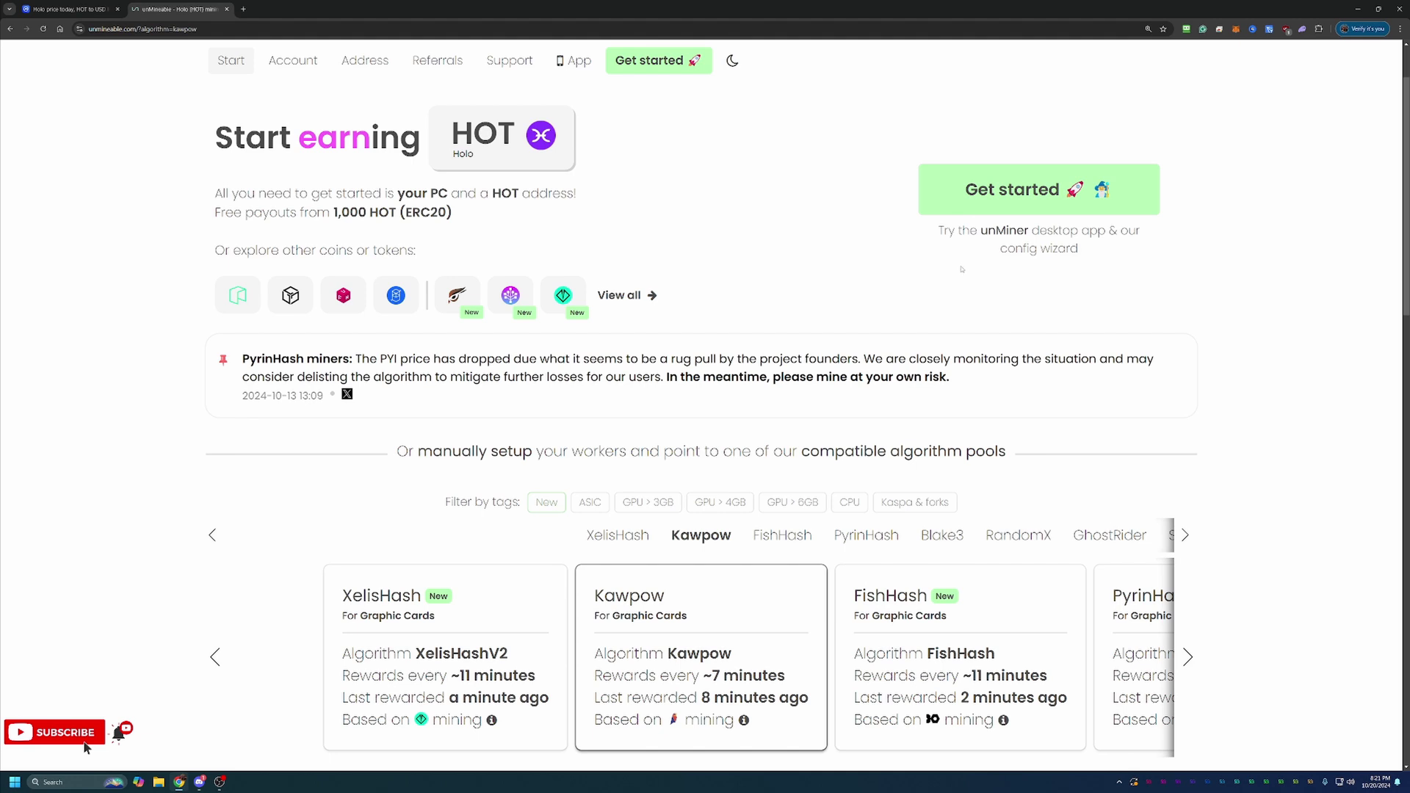
scroll(546, 355, "down", 1)
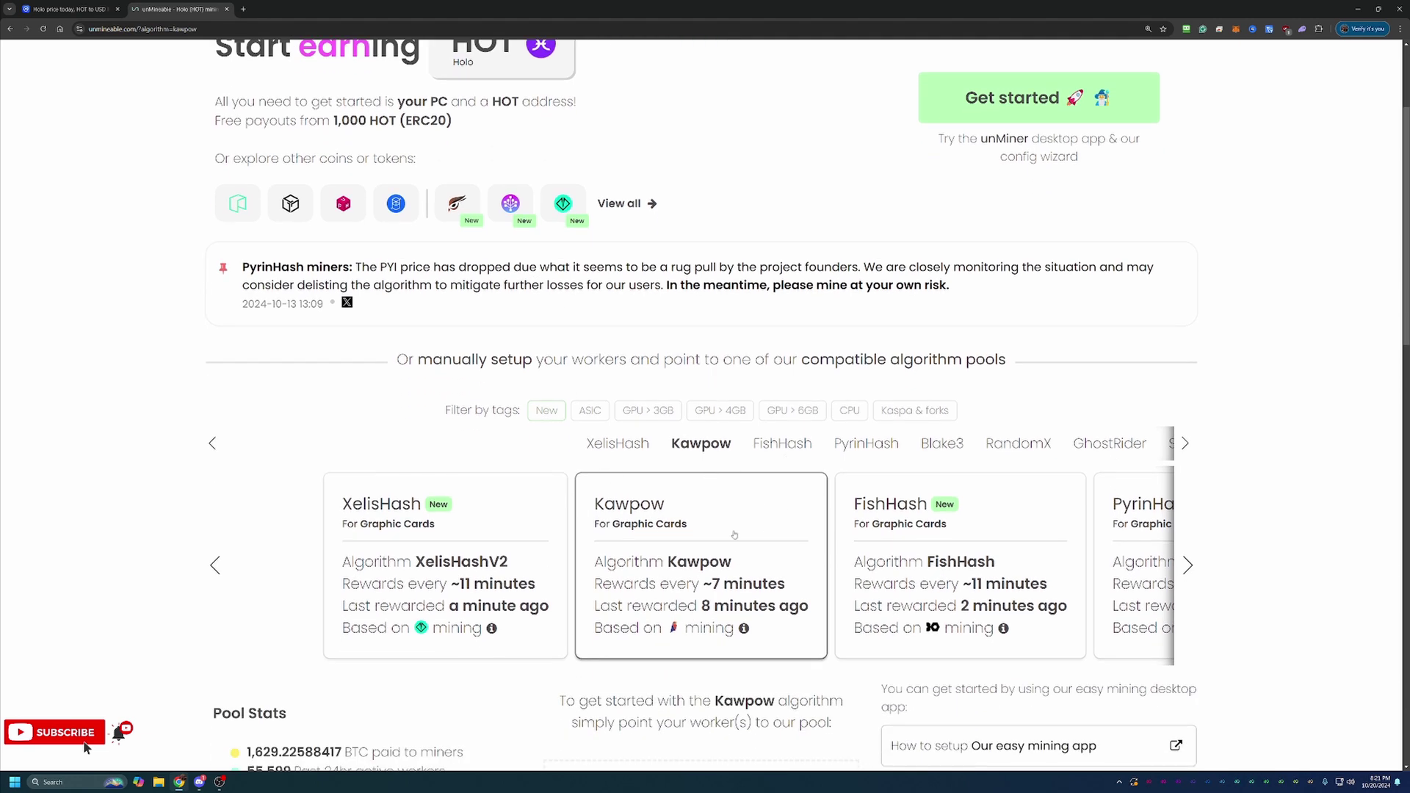
scroll(694, 510, "down", 1)
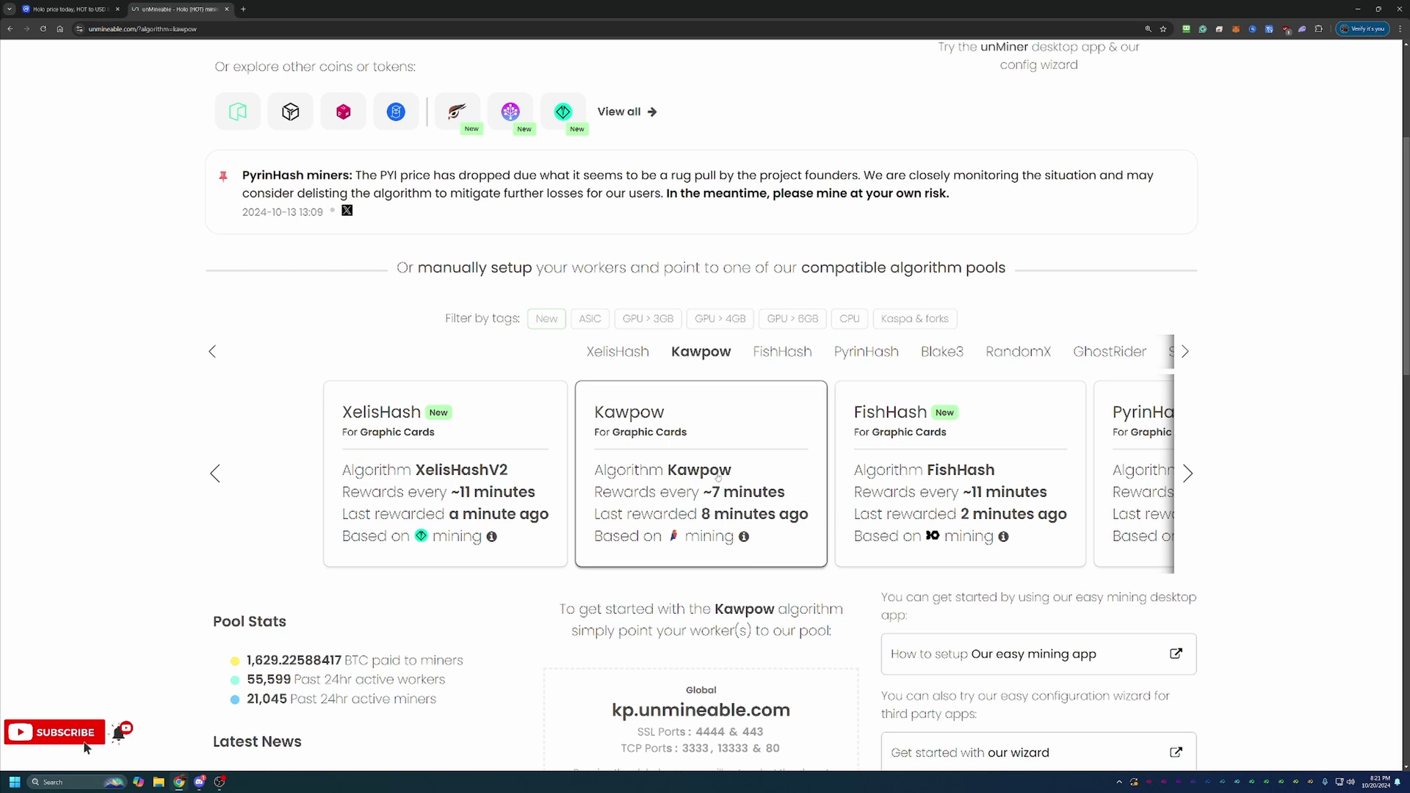
scroll(1149, 584, "down", 1)
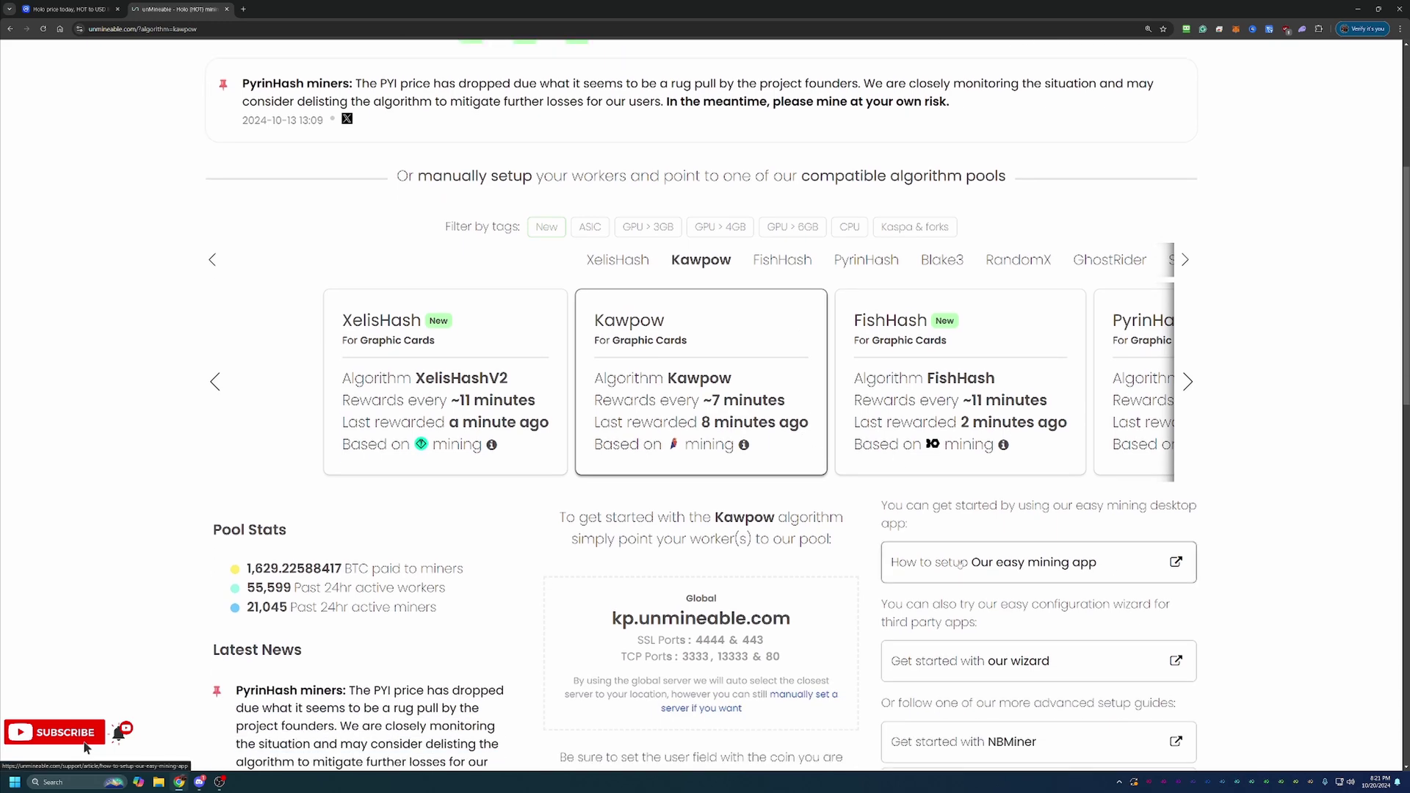
scroll(956, 571, "down", 1)
Launch the wizard and choose Basic mode, Graphics Card (GPU) and the Kawpow algorithm
left_click(1017, 566)
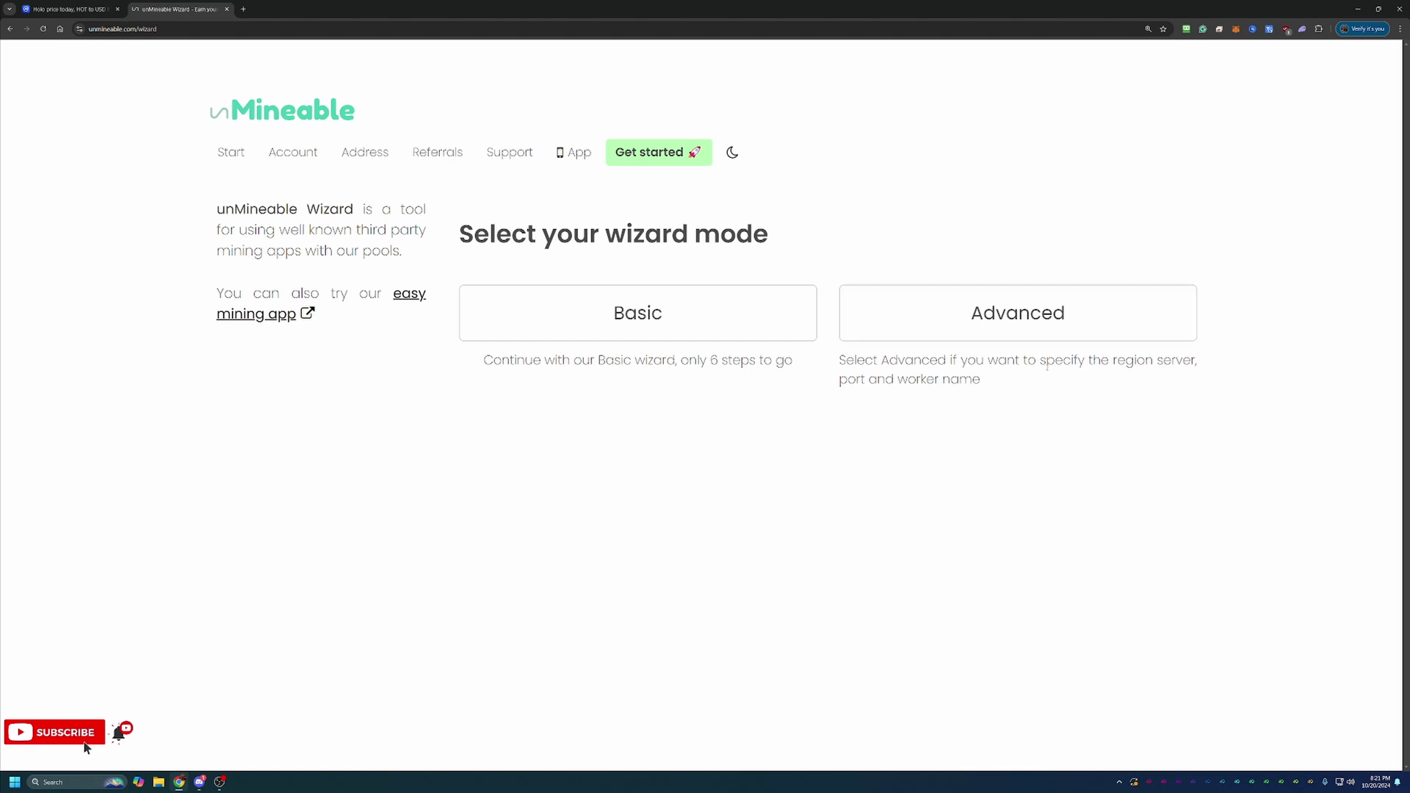
left_click(734, 320)
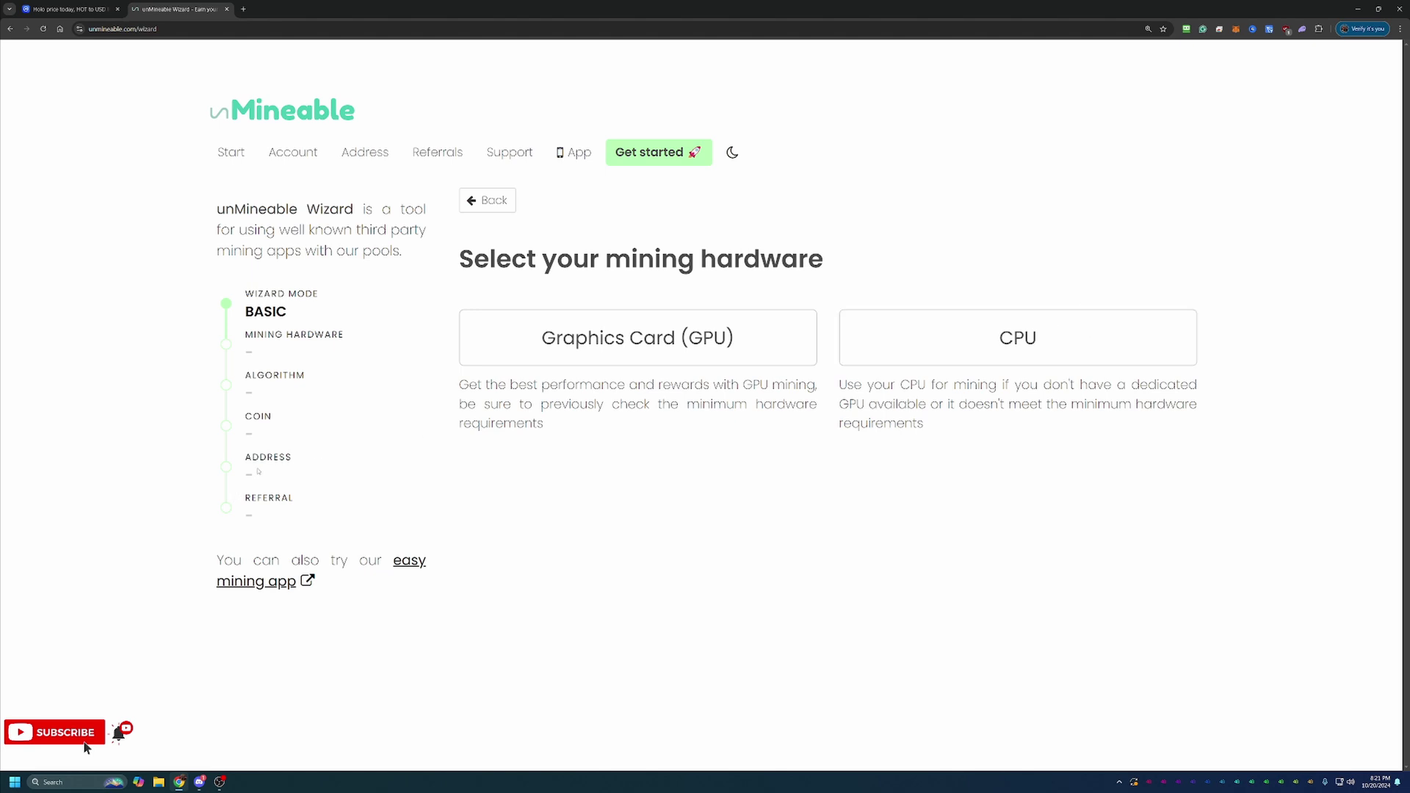
left_click(569, 353)
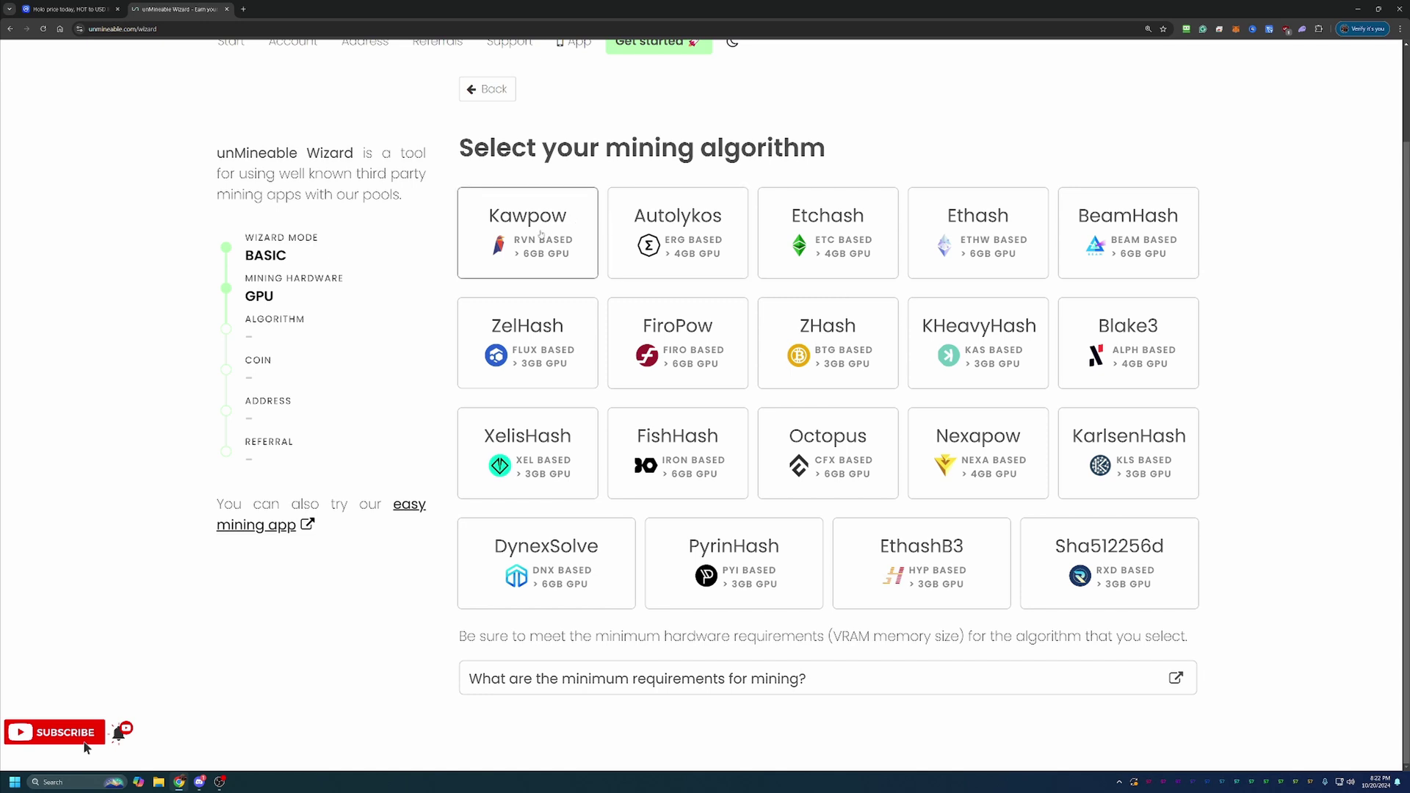
left_click(541, 235)
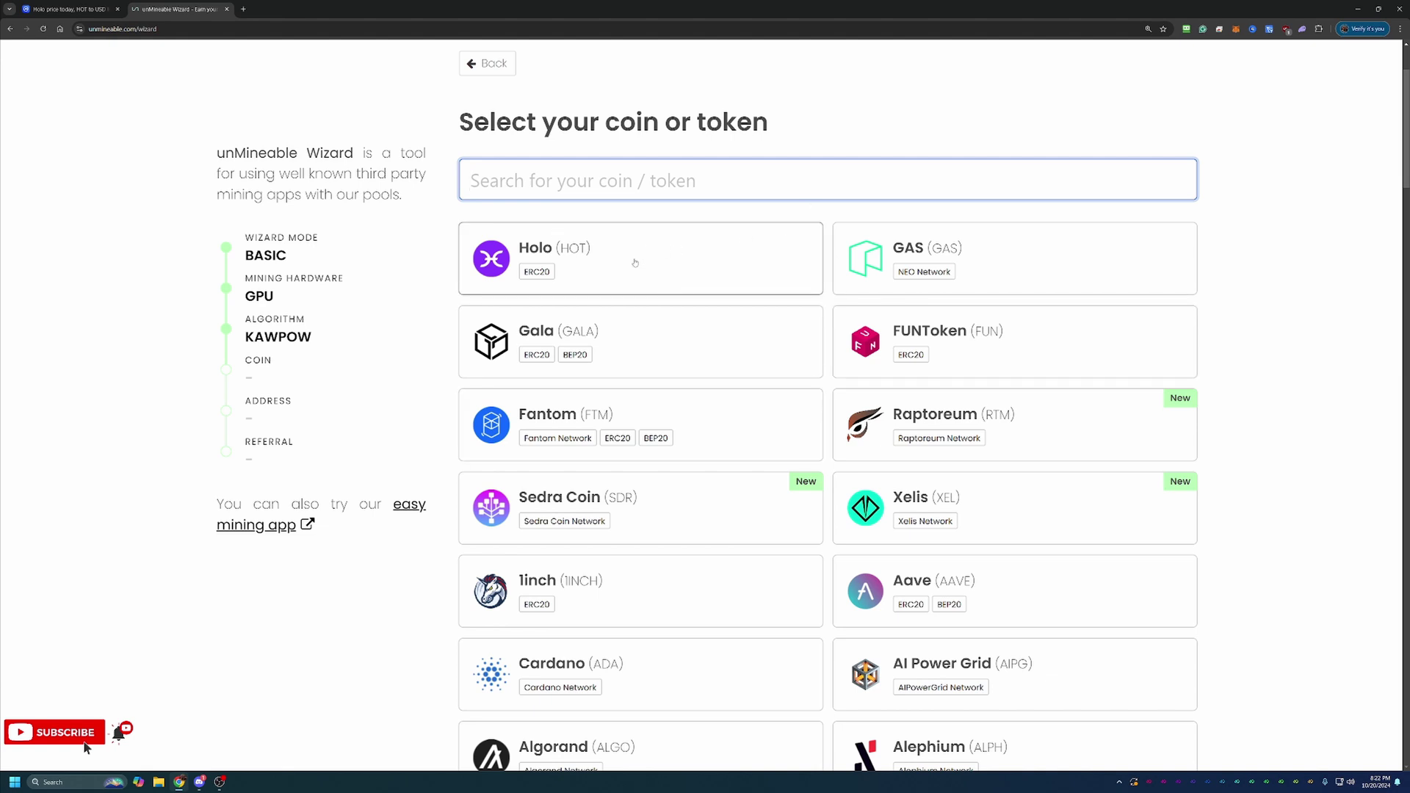
Choose Holo (HOT) as the coin and paste the HOT wallet address
left_click(636, 262)
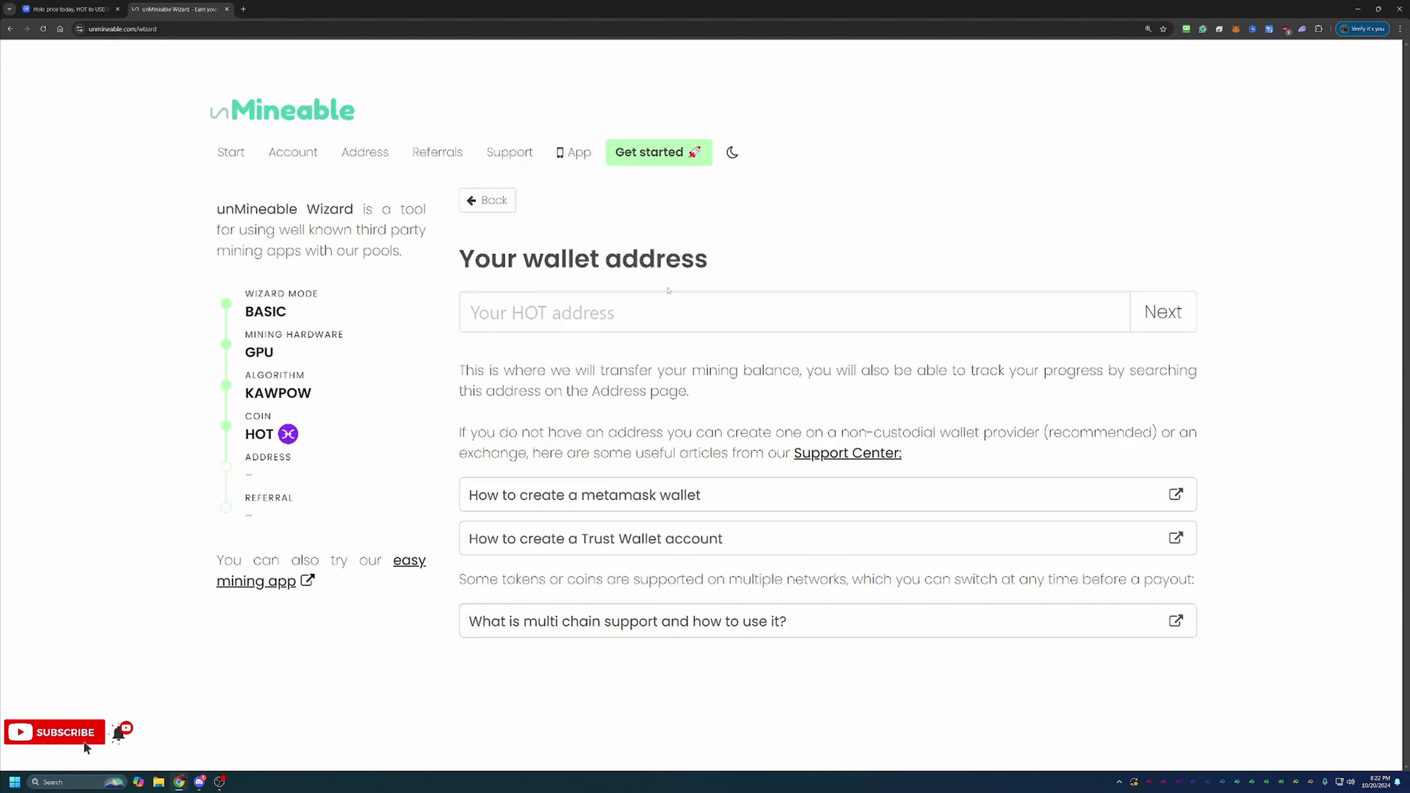
left_click(664, 314)
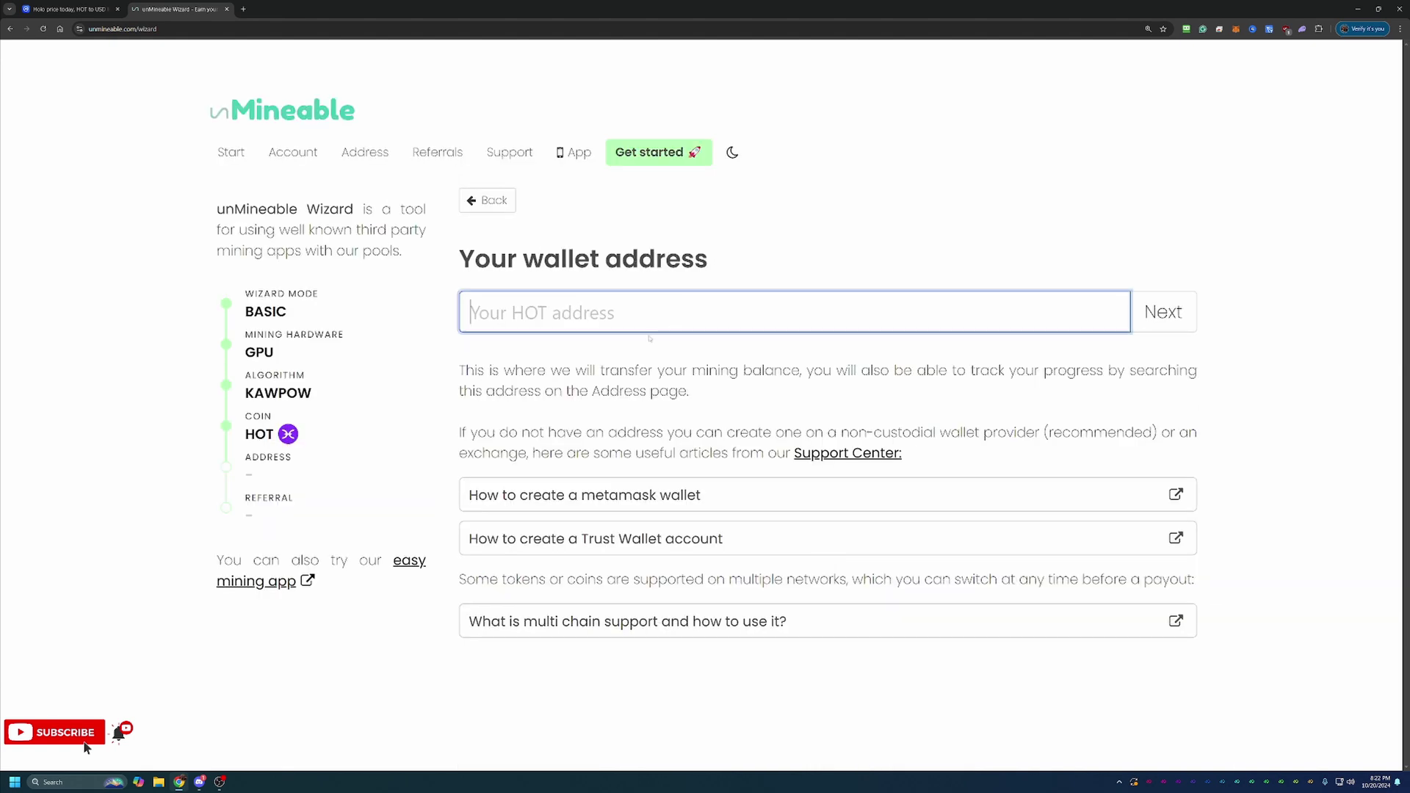
type("0x4838B106FCe9647Bdf1E7877BF73cE8B0BAD5f97")
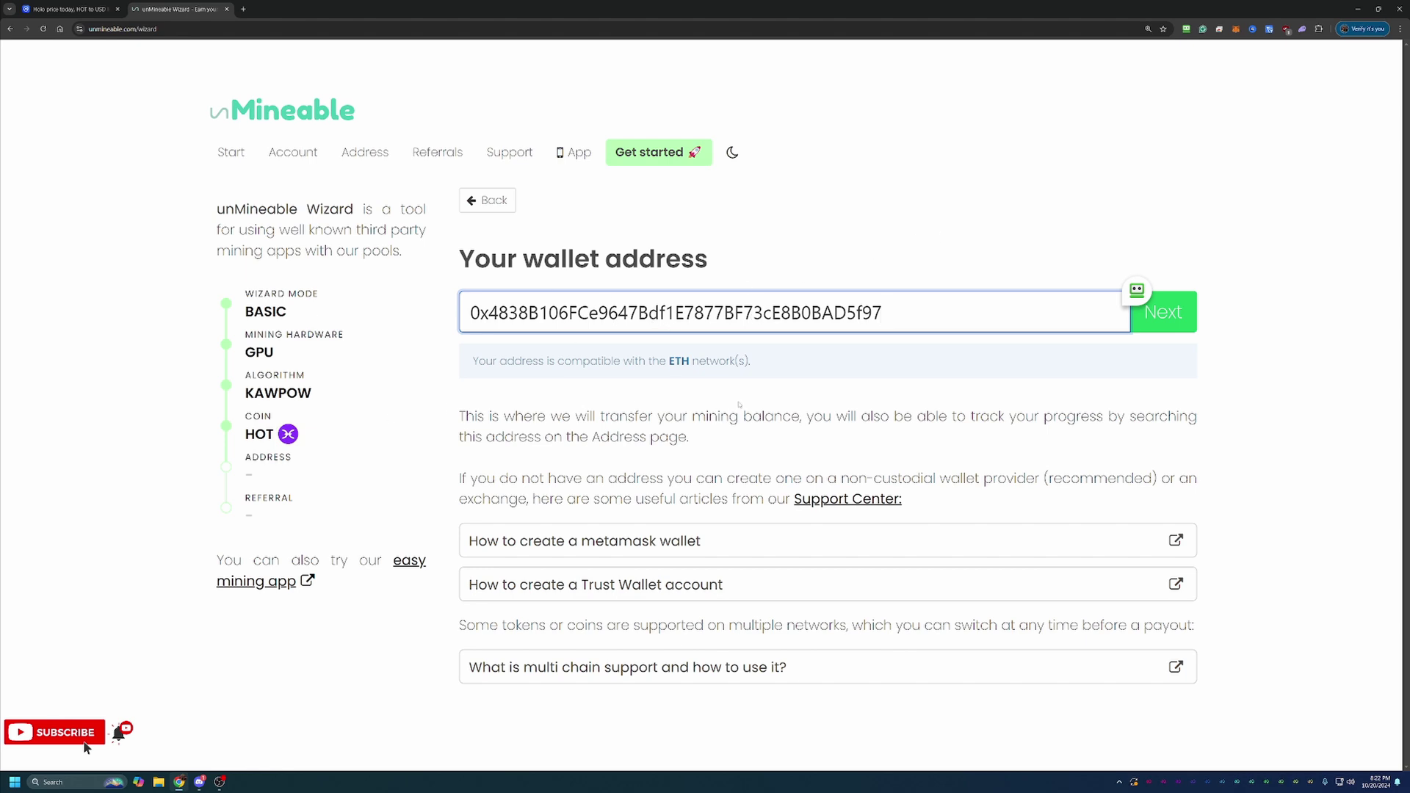
Correct the address's last character to 7 until it validates as ETH-compatible, then continue
key("BackSpace")
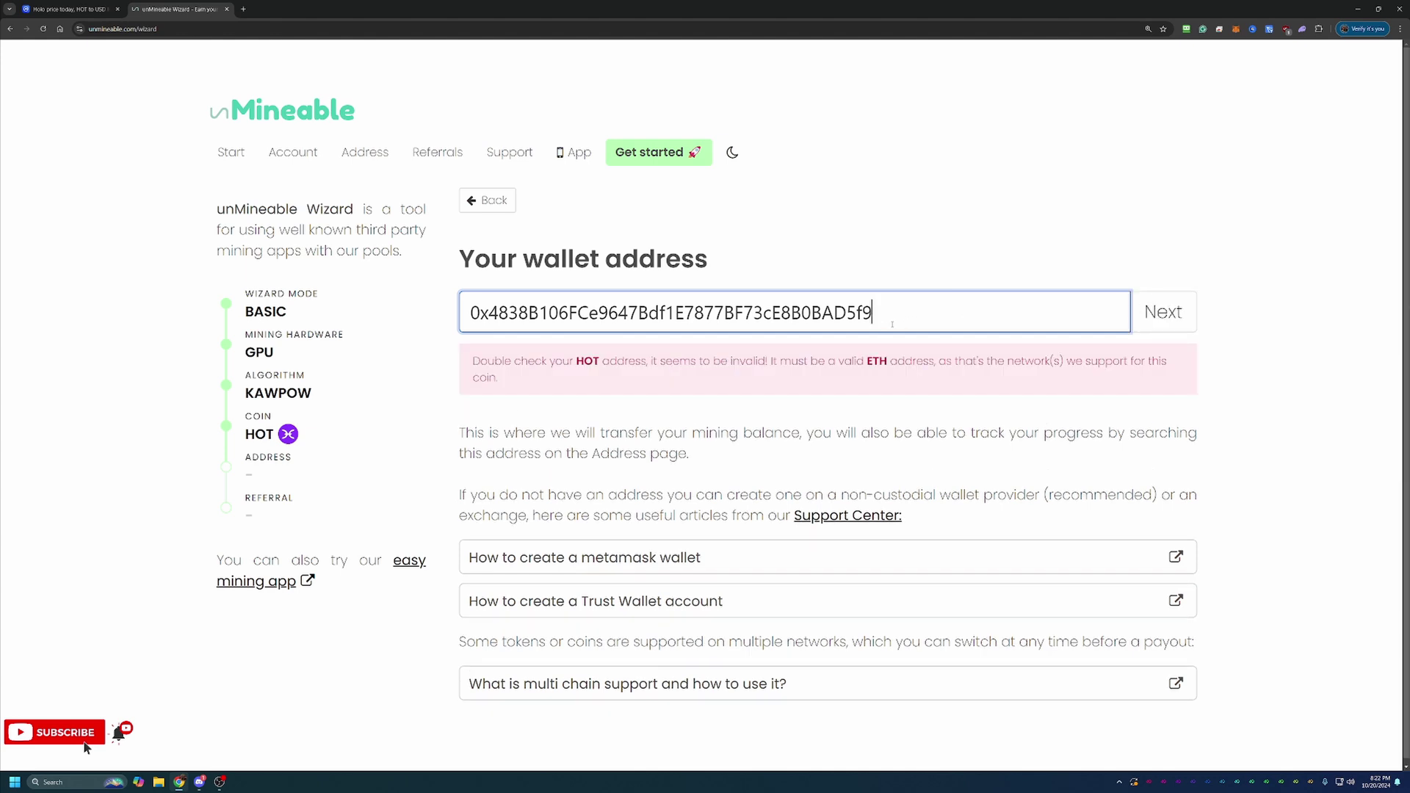
type("8")
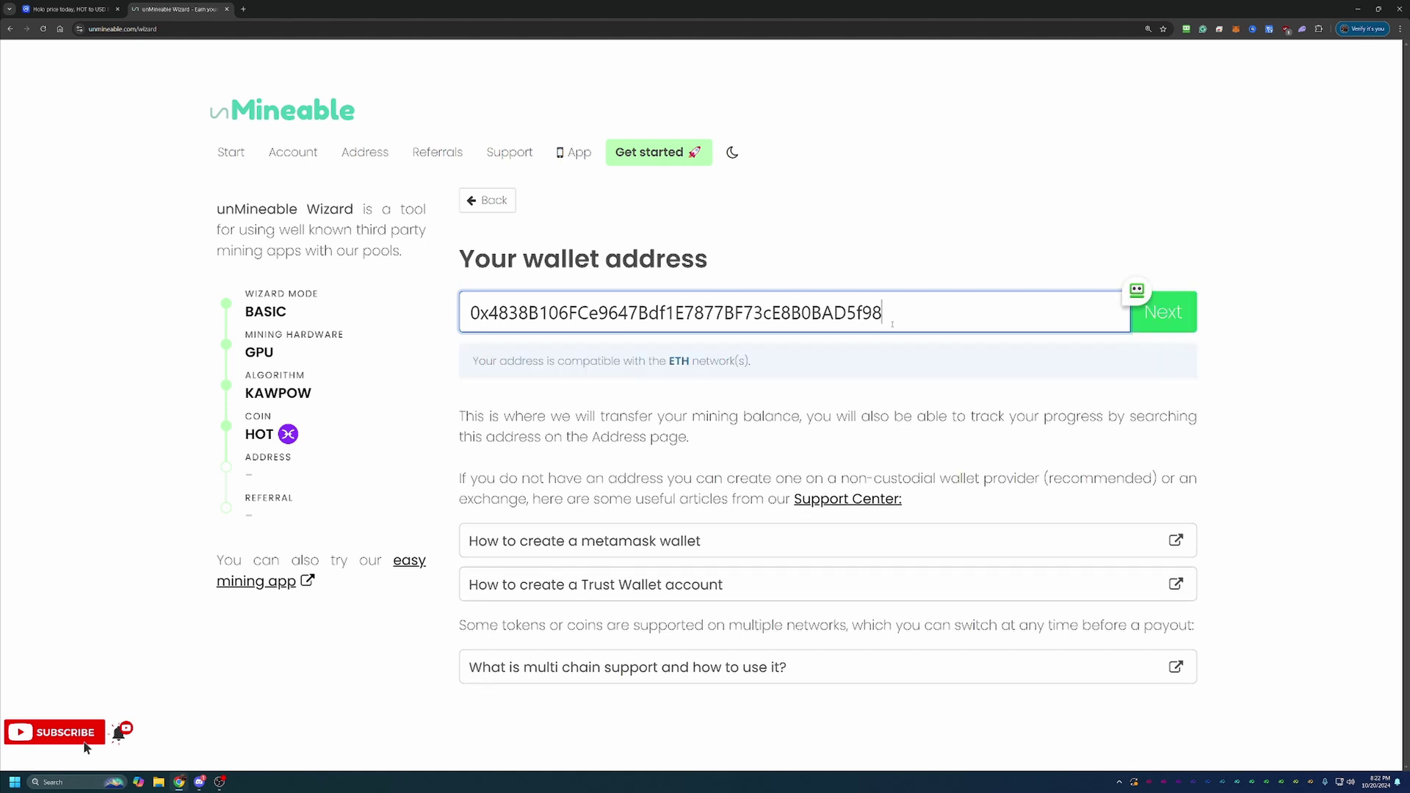
key("BackSpace")
type("7")
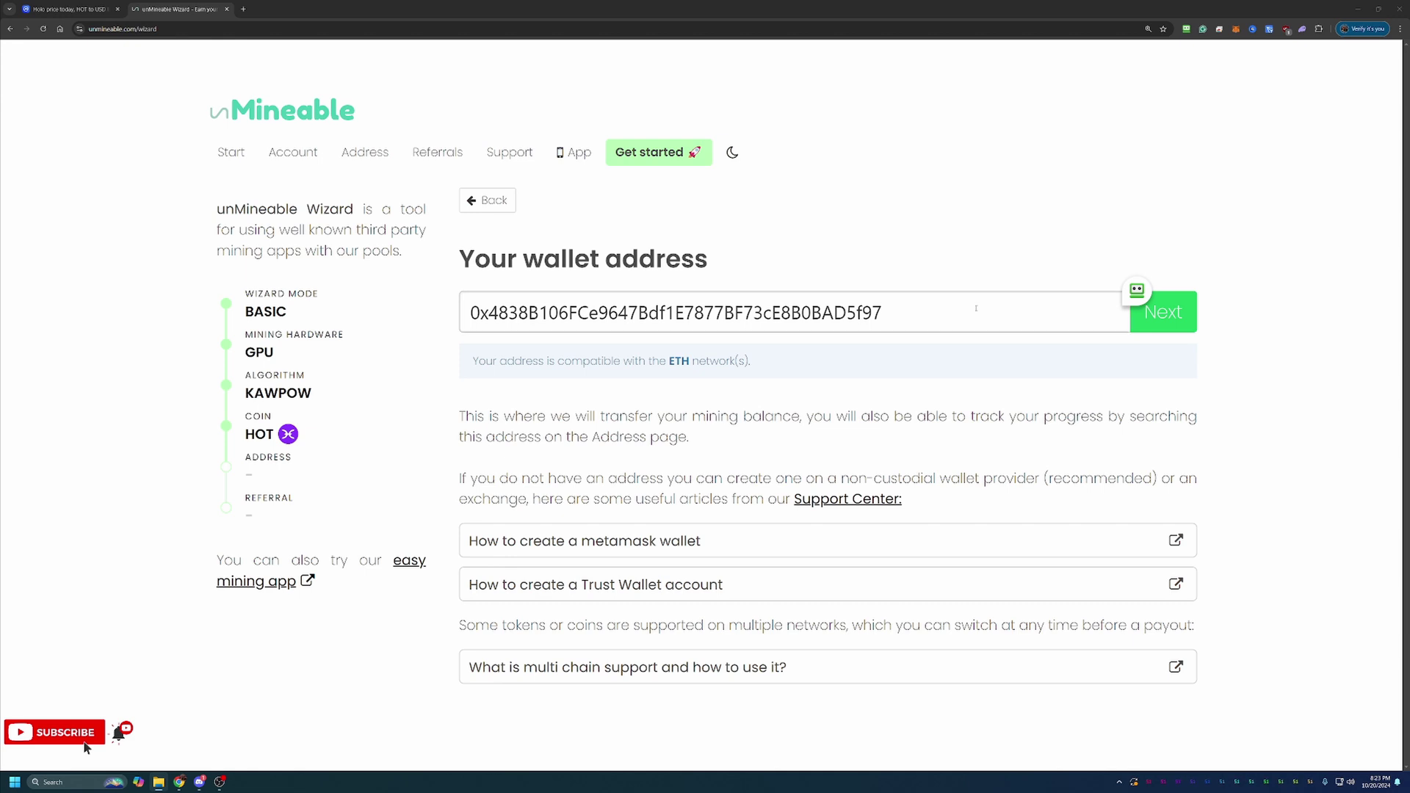
left_click(1171, 314)
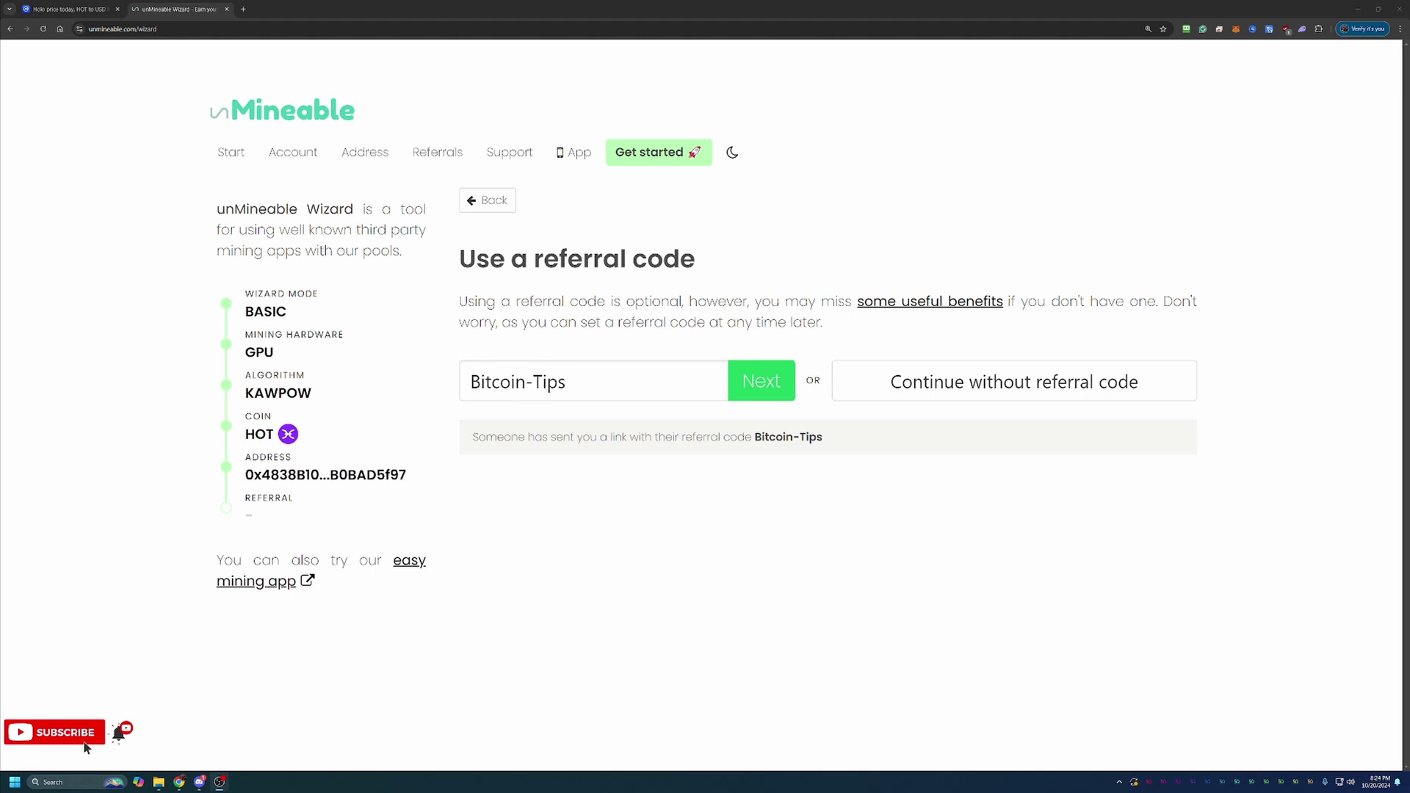
left_click(770, 390)
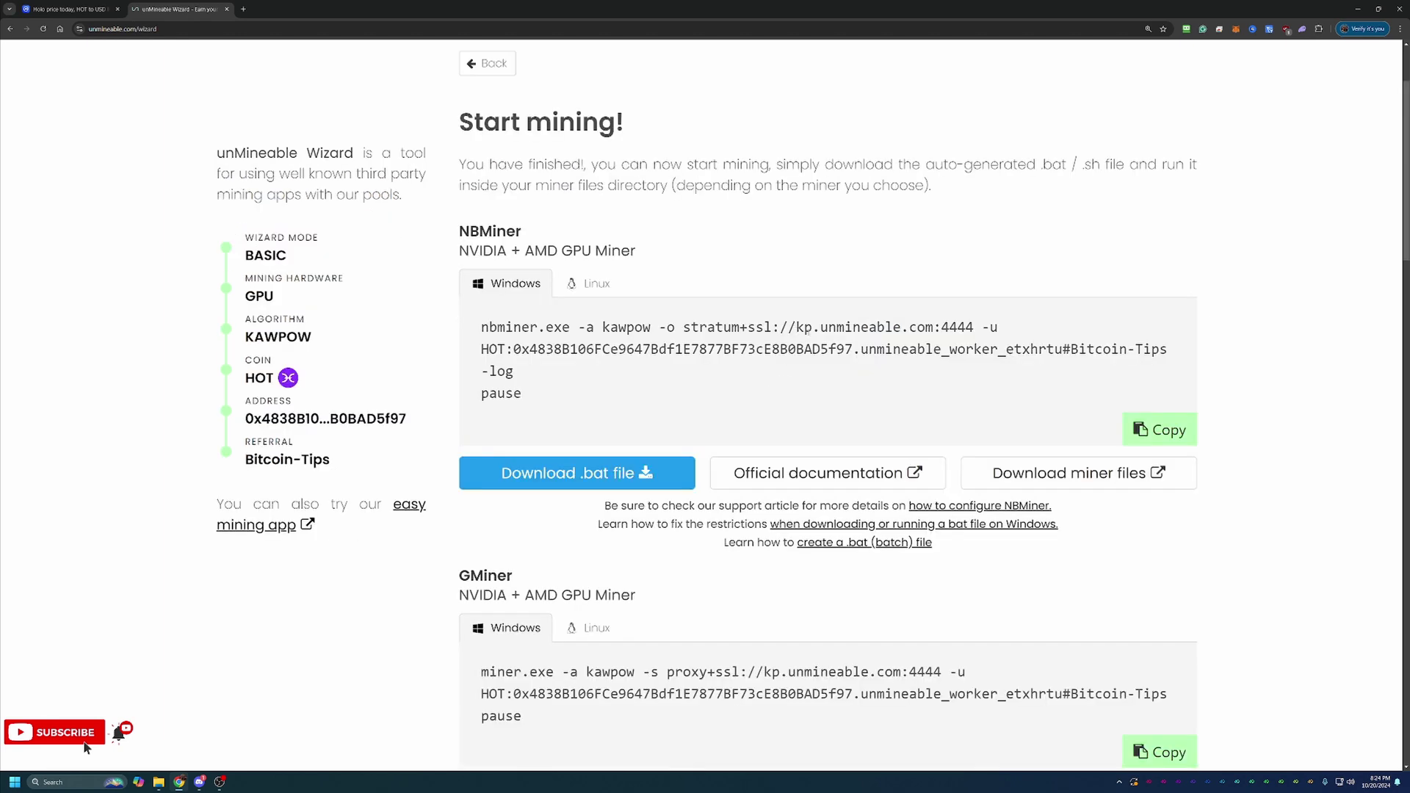
scroll(801, 343, "down", 3)
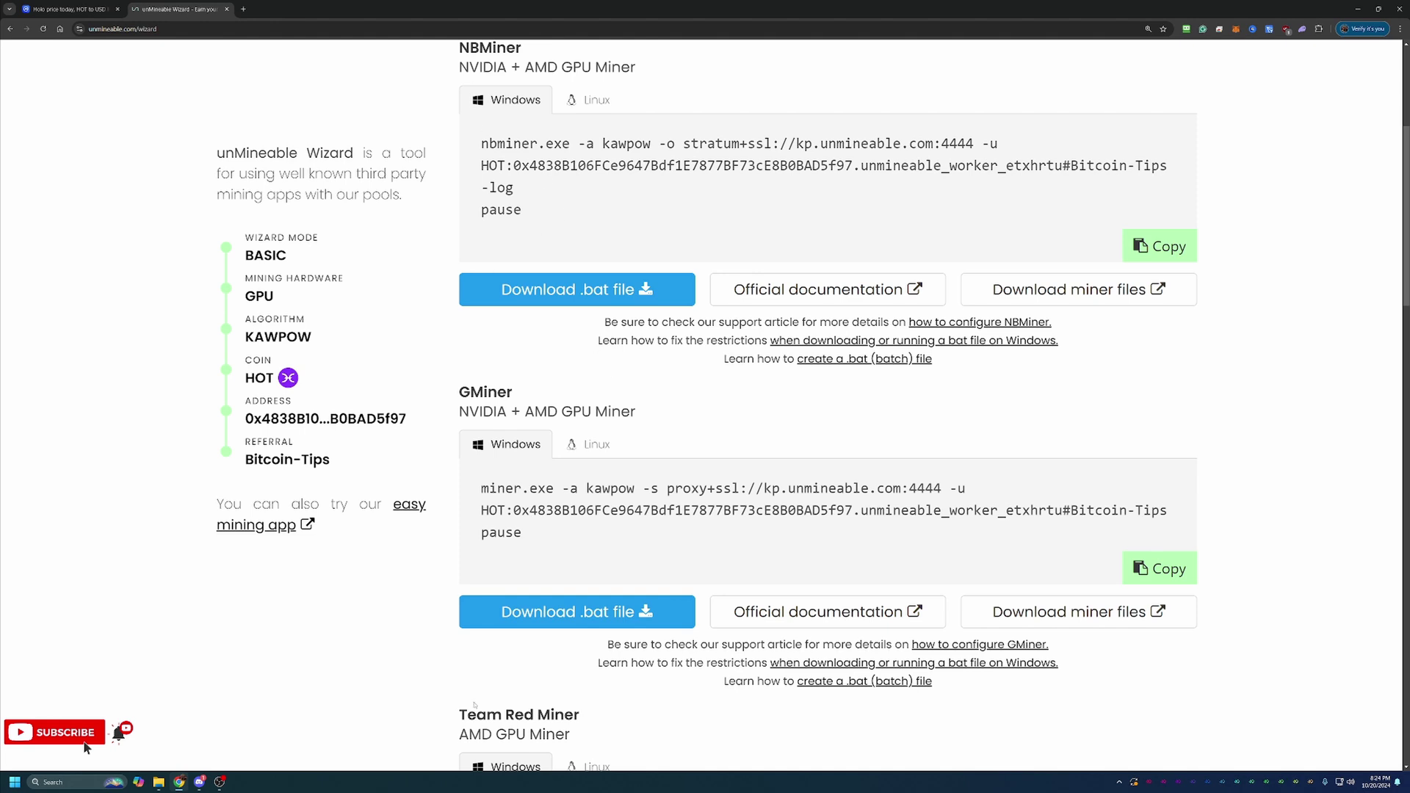
scroll(544, 622, "up", 2)
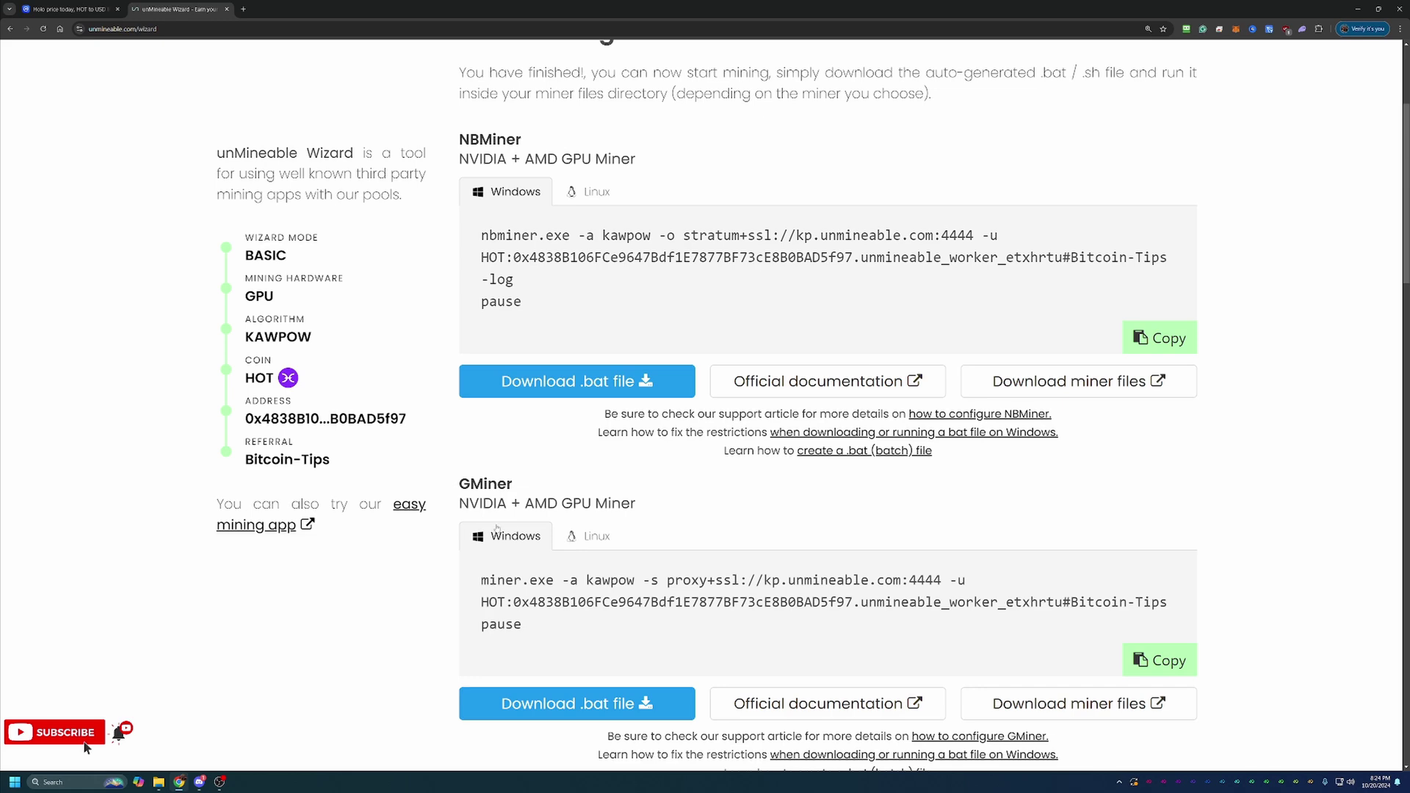
Highlight the GPU support subtitles of GMiner and the other kawpow miners
left_click_drag(458, 503, 649, 502)
scroll(686, 513, "down", 4)
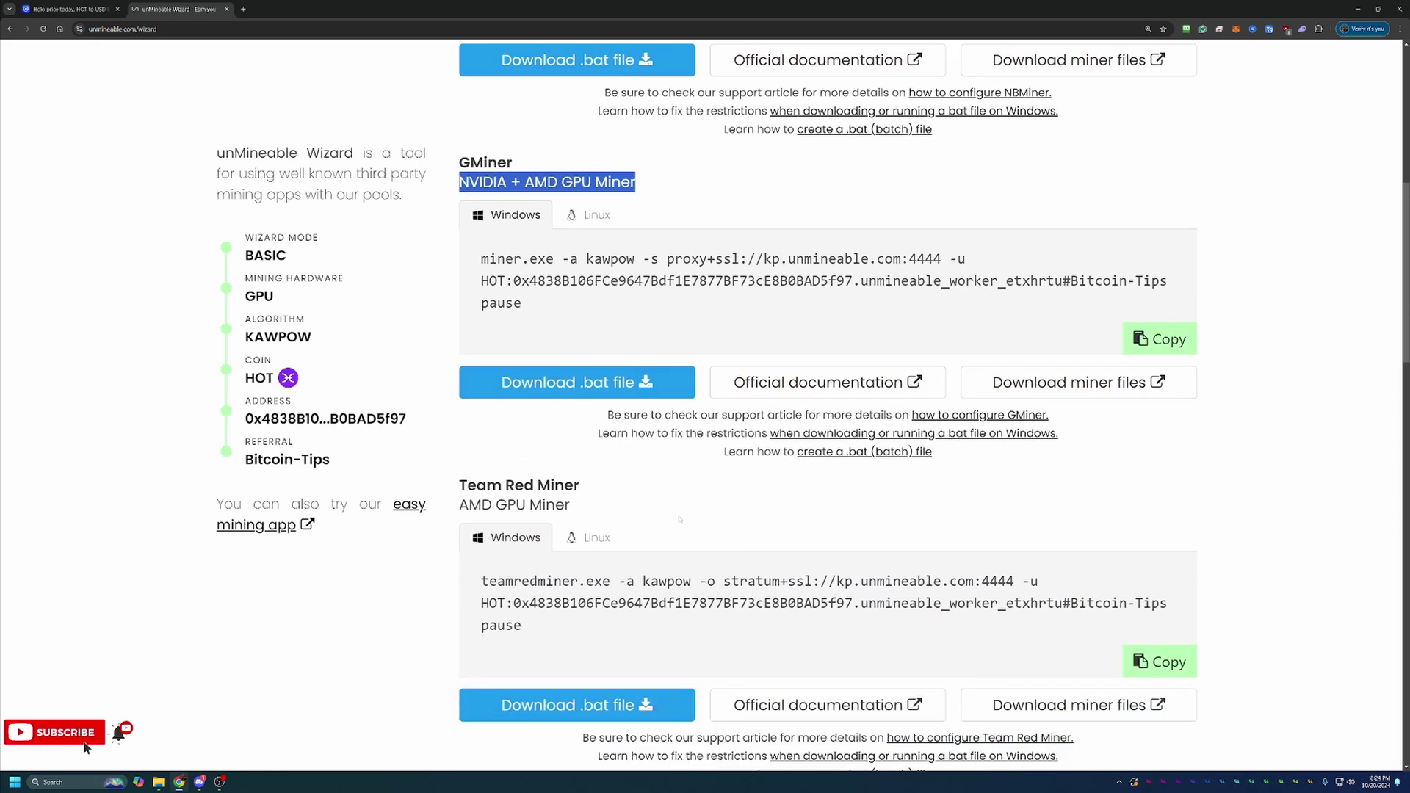
left_click_drag(571, 505, 479, 507)
scroll(514, 524, "down", 3)
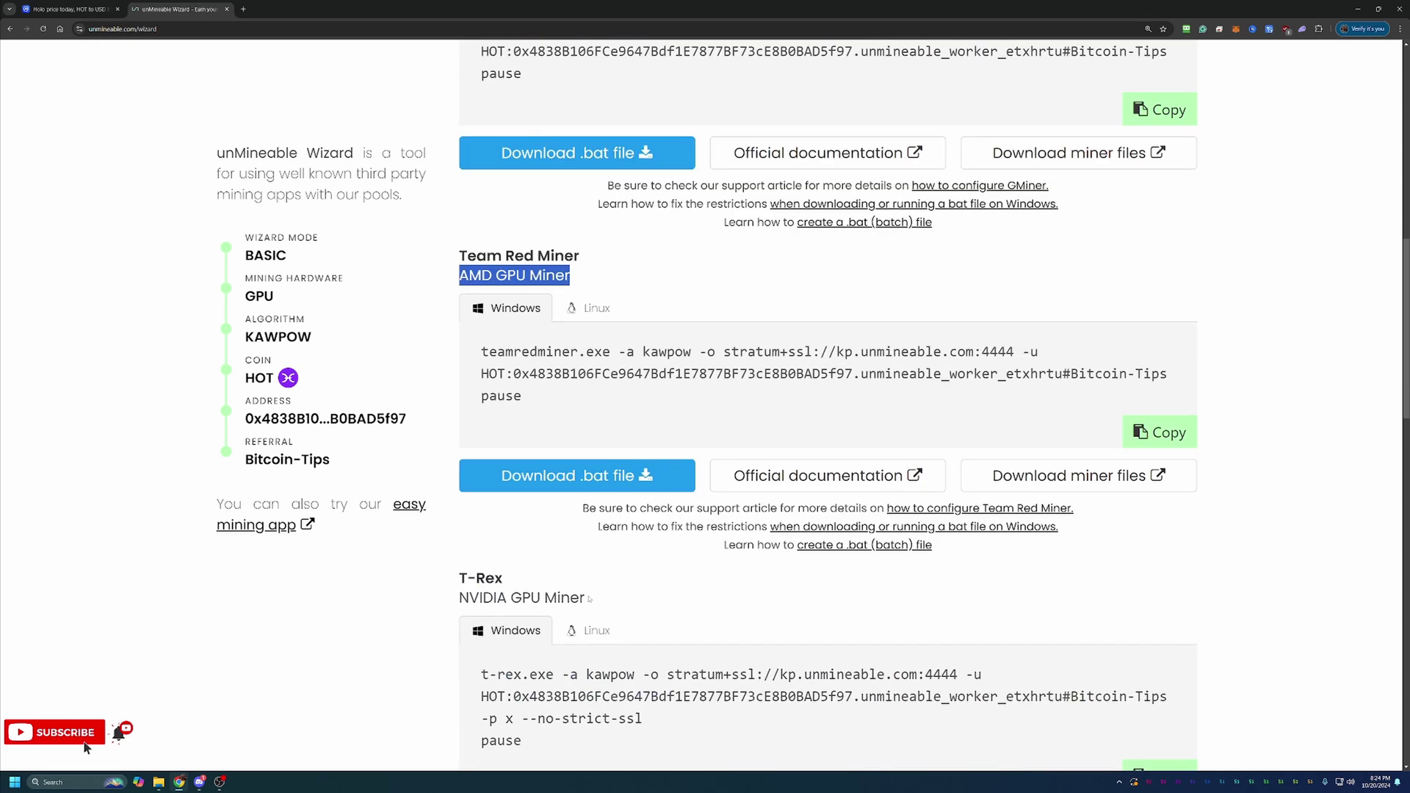
left_click_drag(589, 600, 460, 599)
scroll(556, 526, "up", 7)
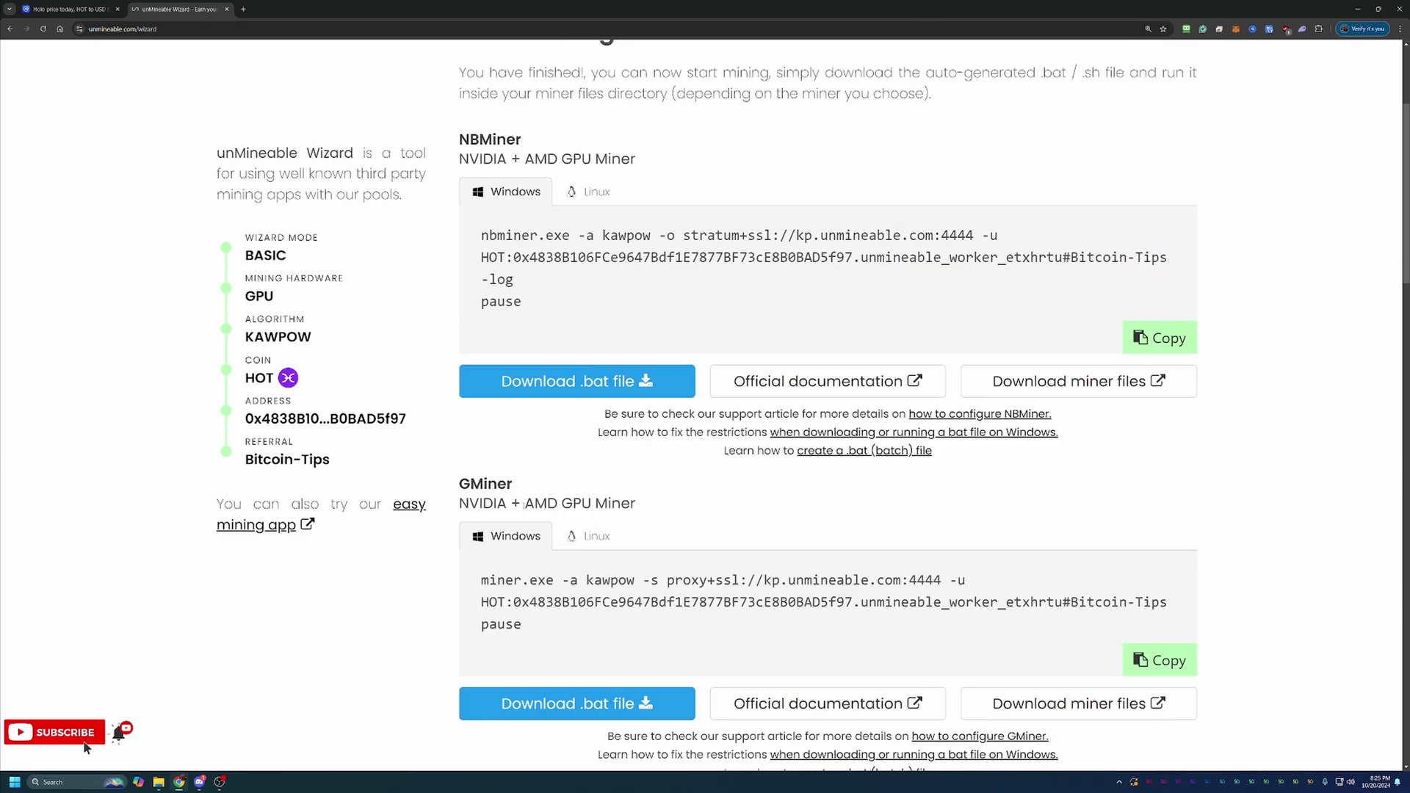
scroll(520, 509, "down", 2)
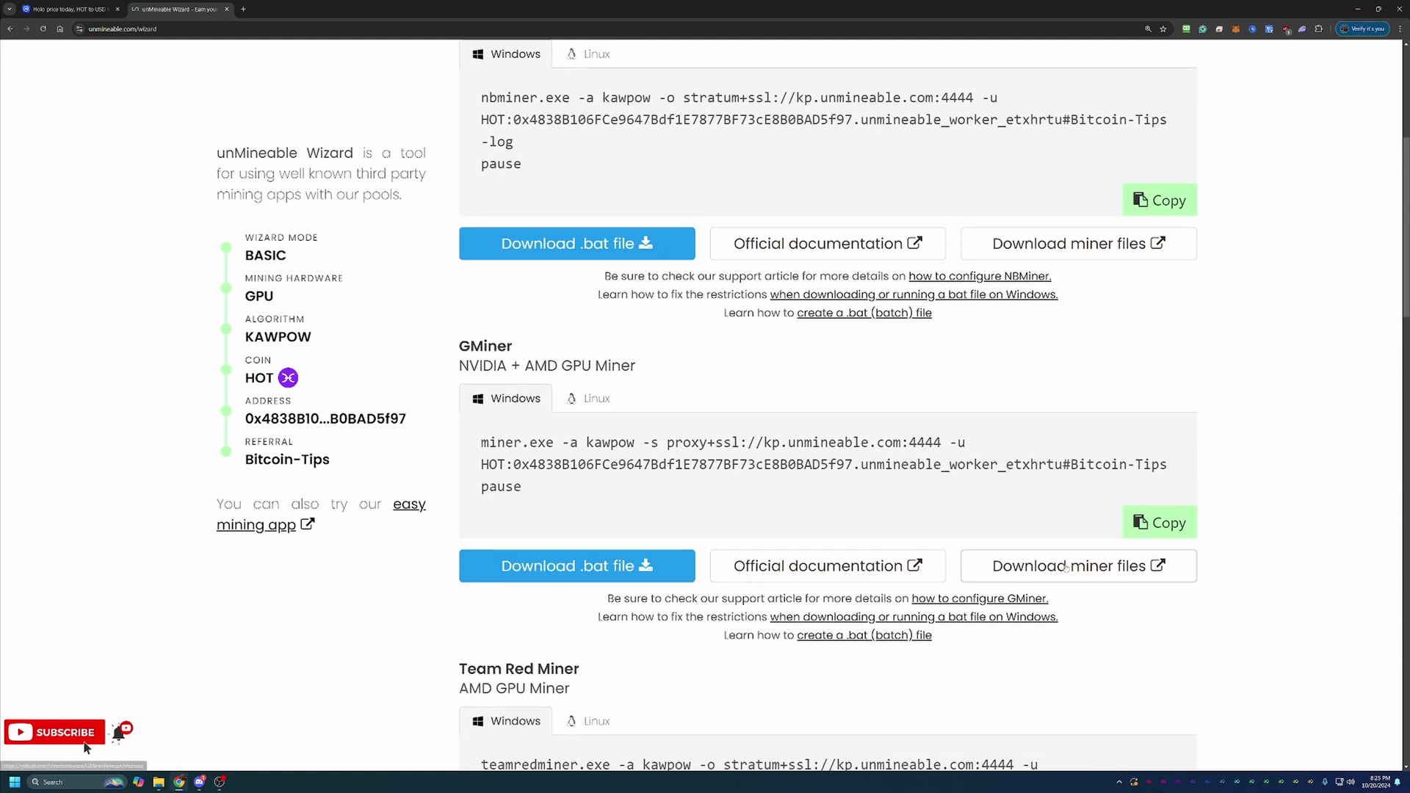
Open the develsoftware/GMiner Releases page on GitHub in a new tab, then return to the unMineable Wizard tab
left_click(1067, 567)
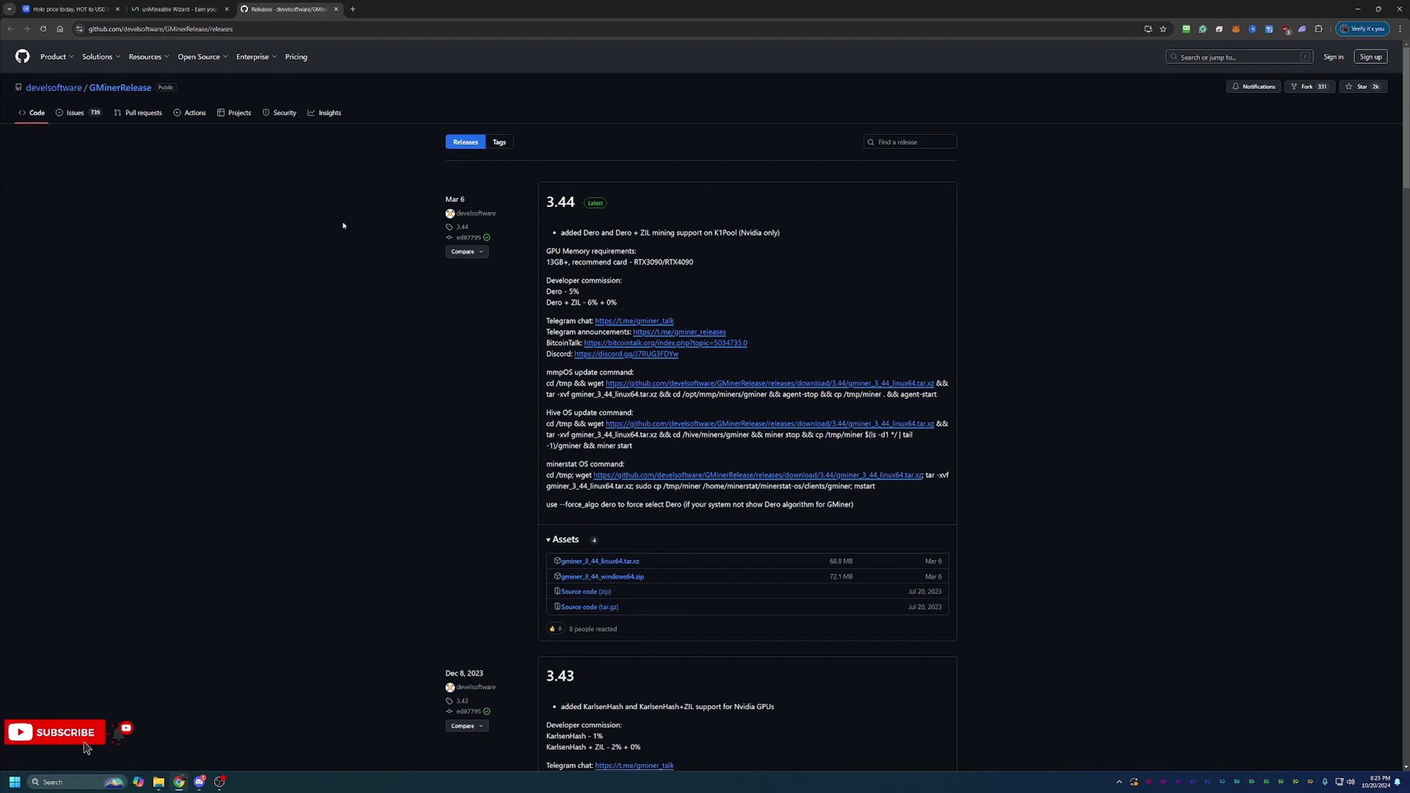
left_click(191, 9)
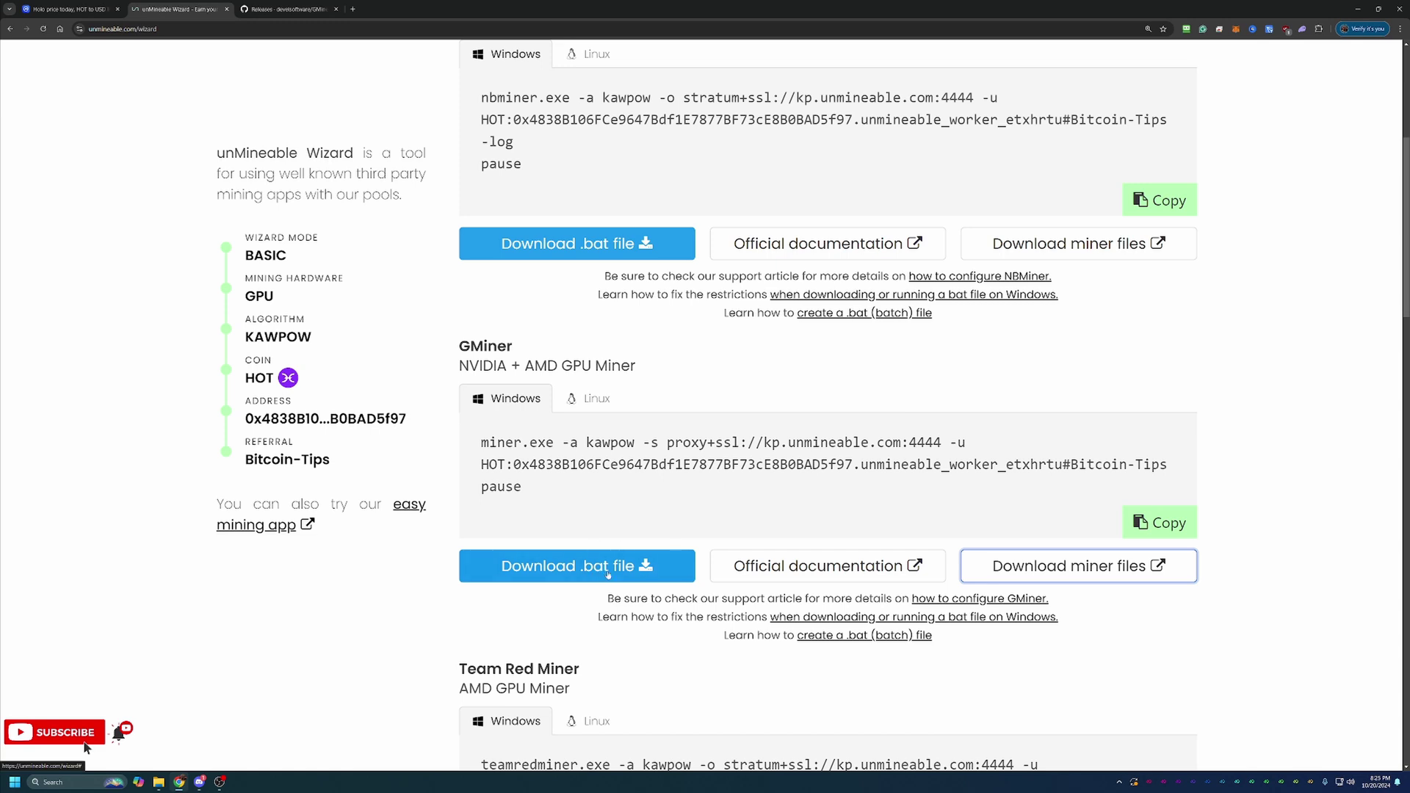
Download unmineable-HOT-kawpow-gminer.bat and keep it via Download unverified file
left_click(608, 574)
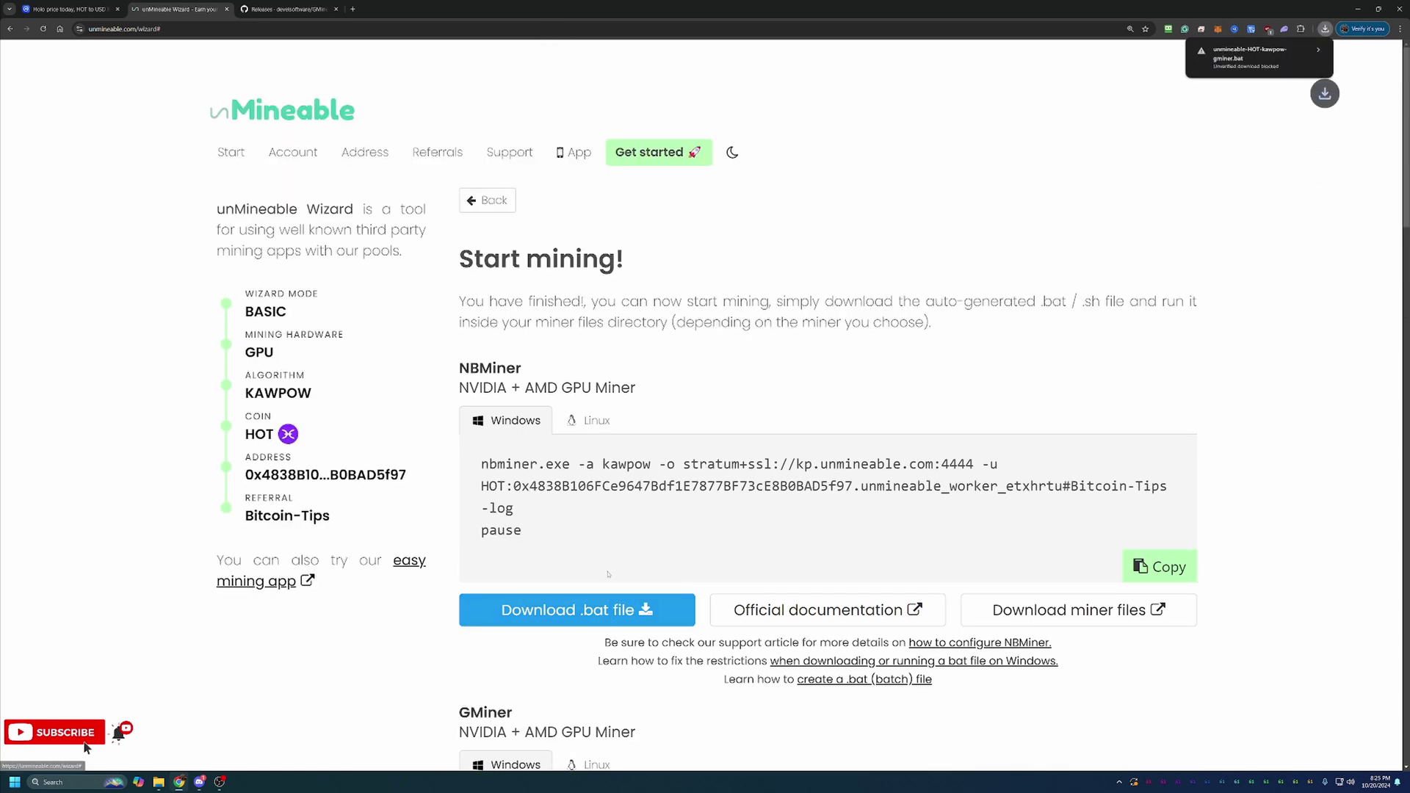
left_click(1295, 67)
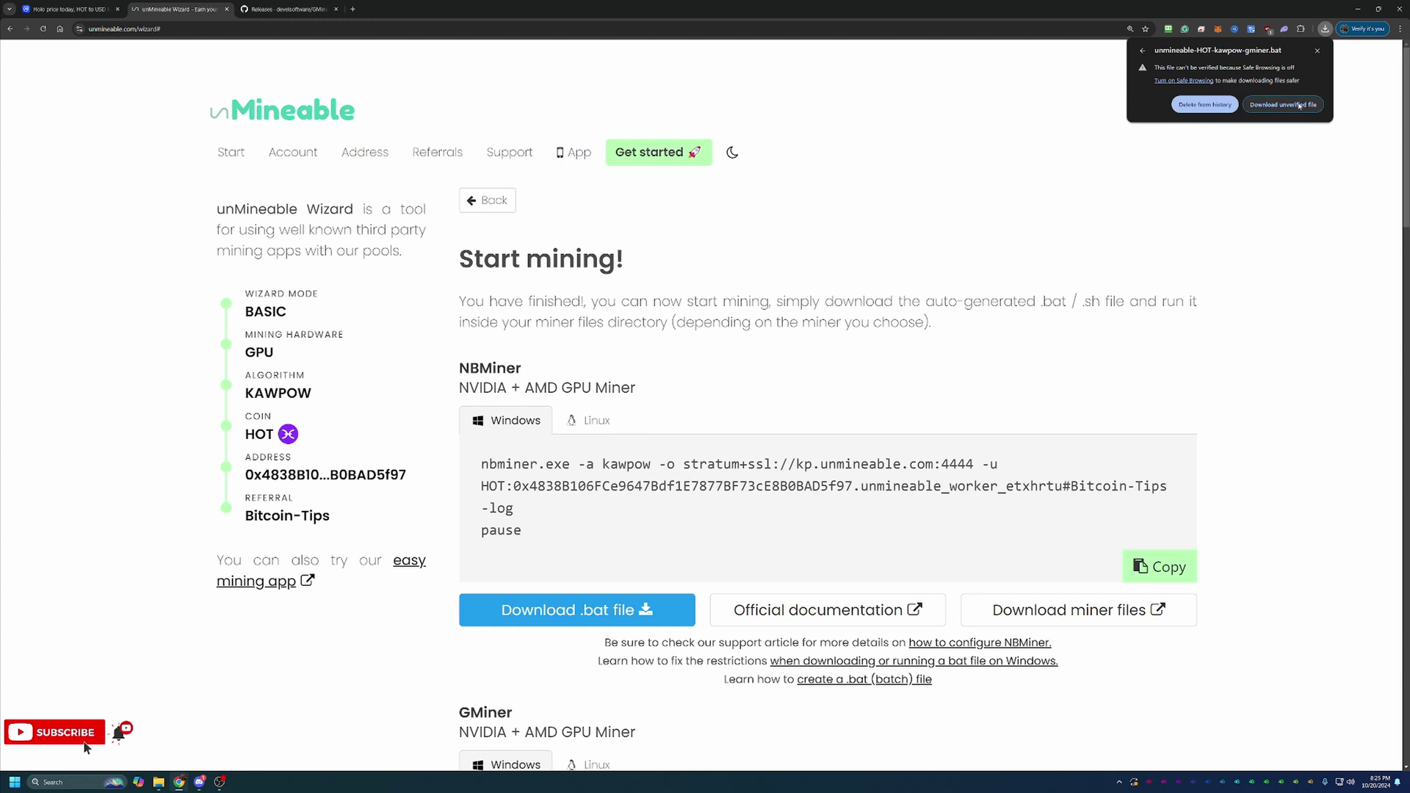
left_click(1299, 105)
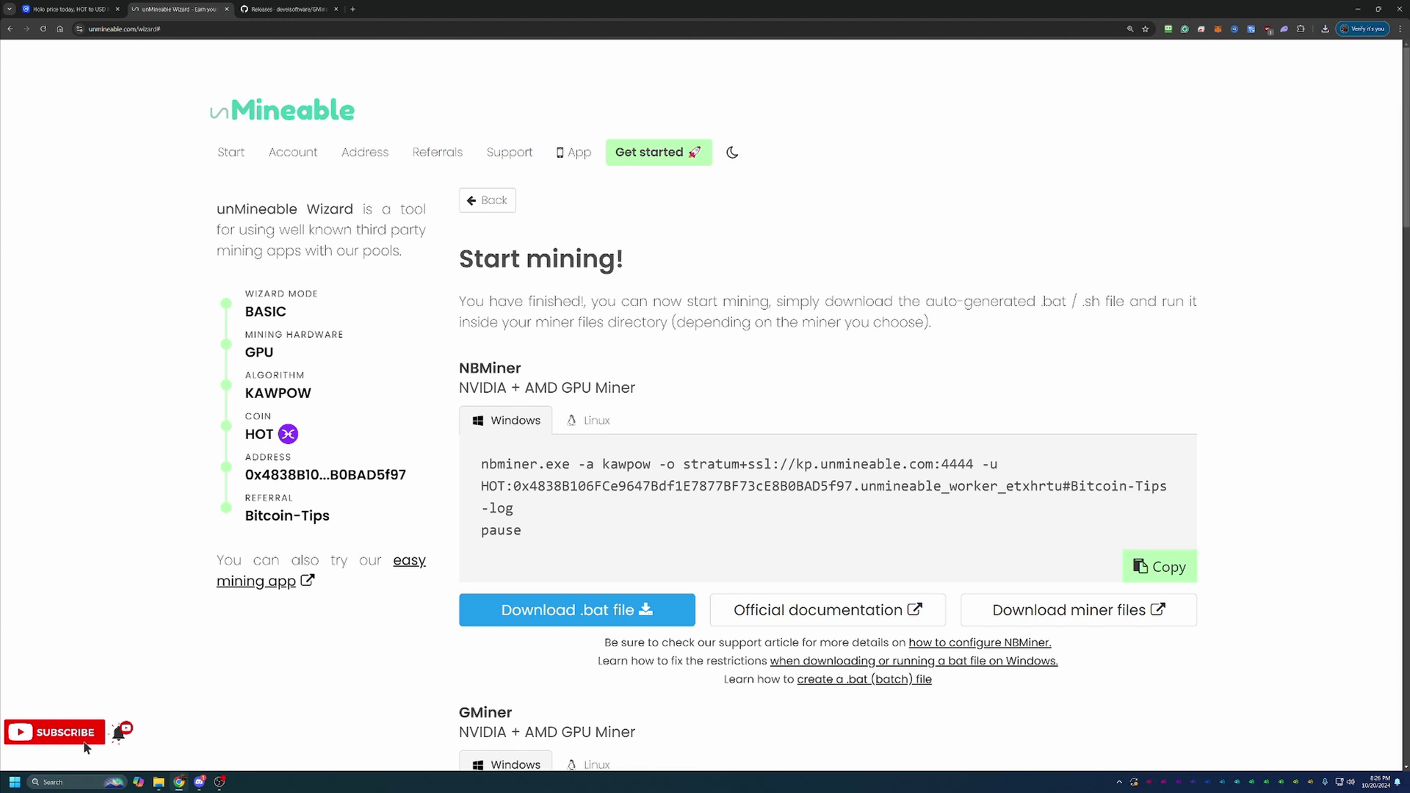
Bring File Explorer into view and run unmineable-HOT-kawpow-gminer.bat from gminer_3_44_windows64
left_click_drag(1409, 27, 1028, 13)
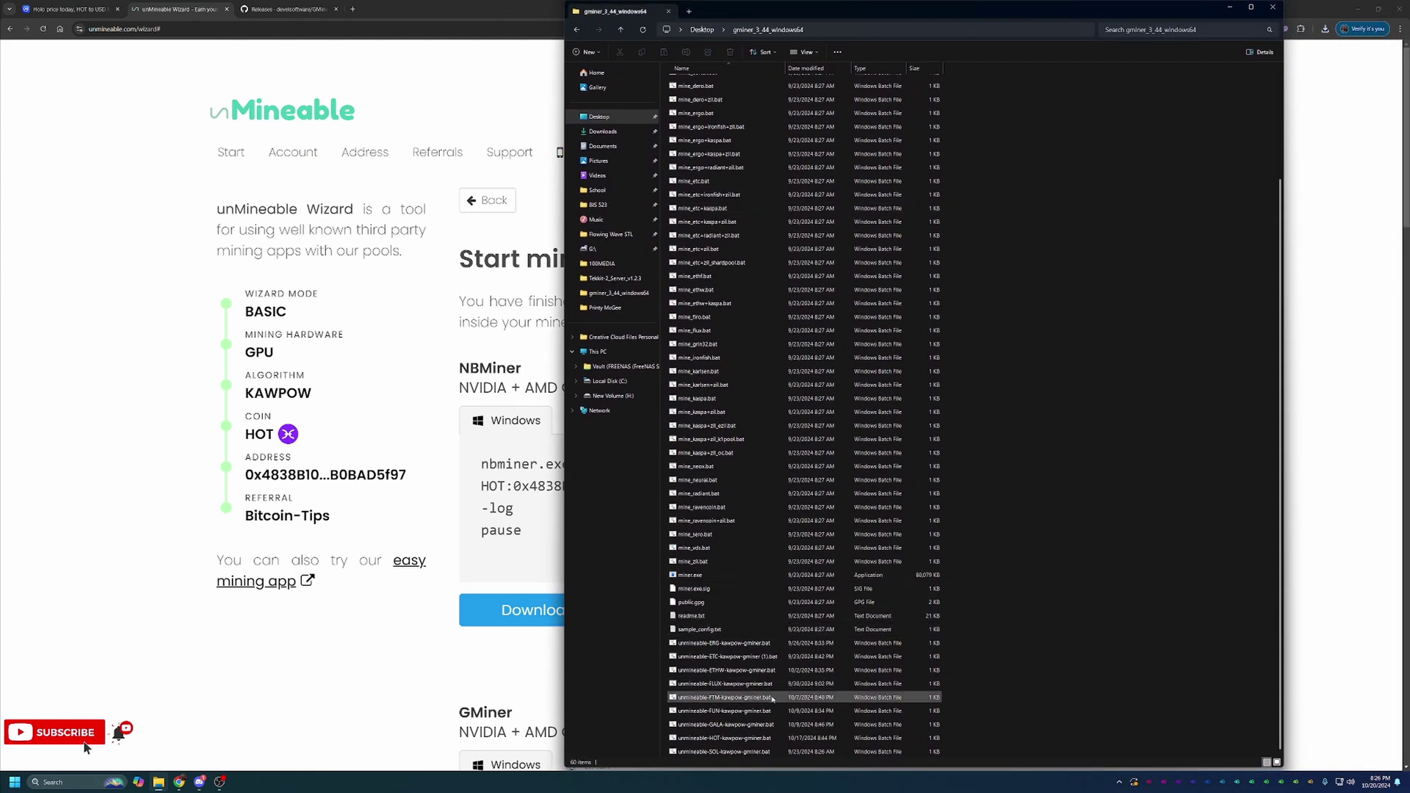
left_click(723, 737)
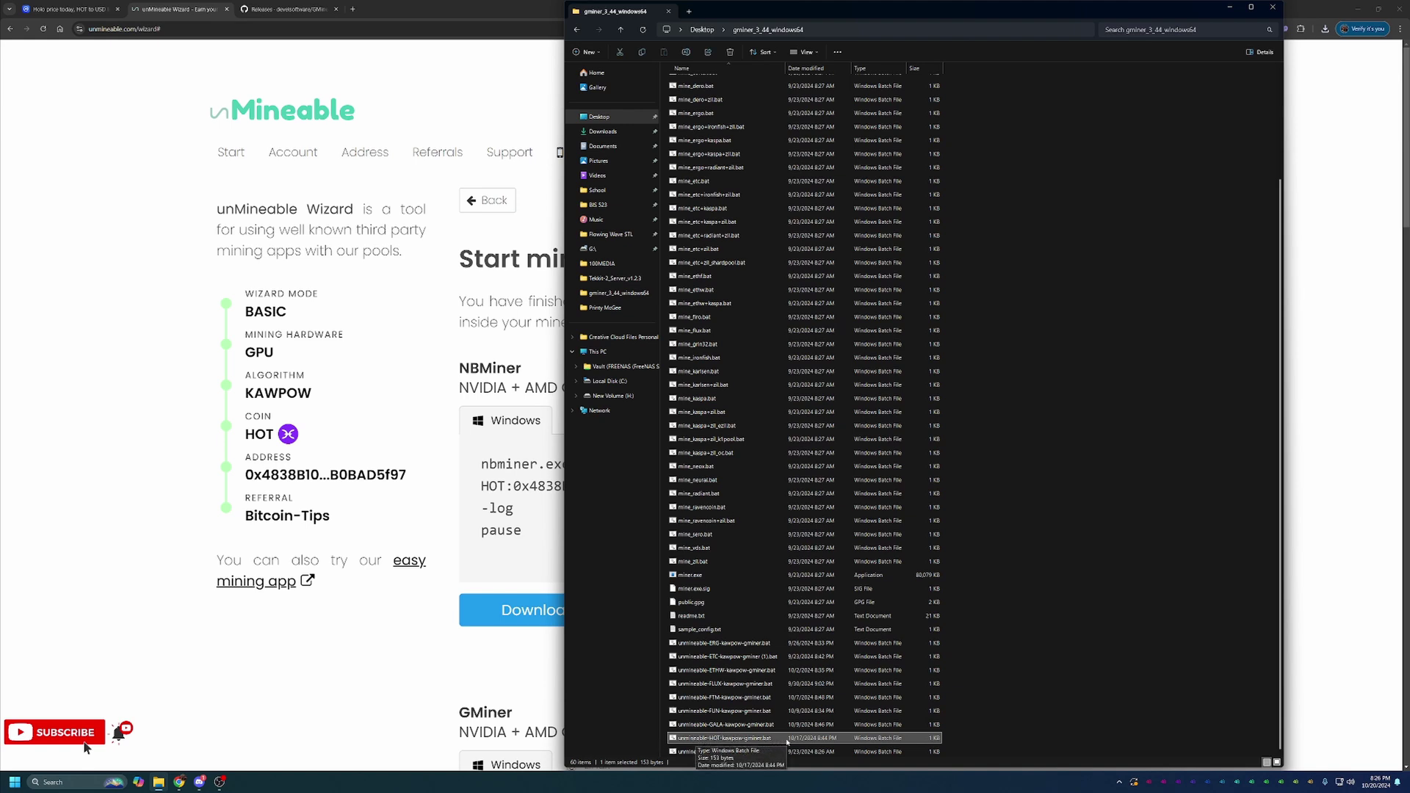
double_click(788, 739)
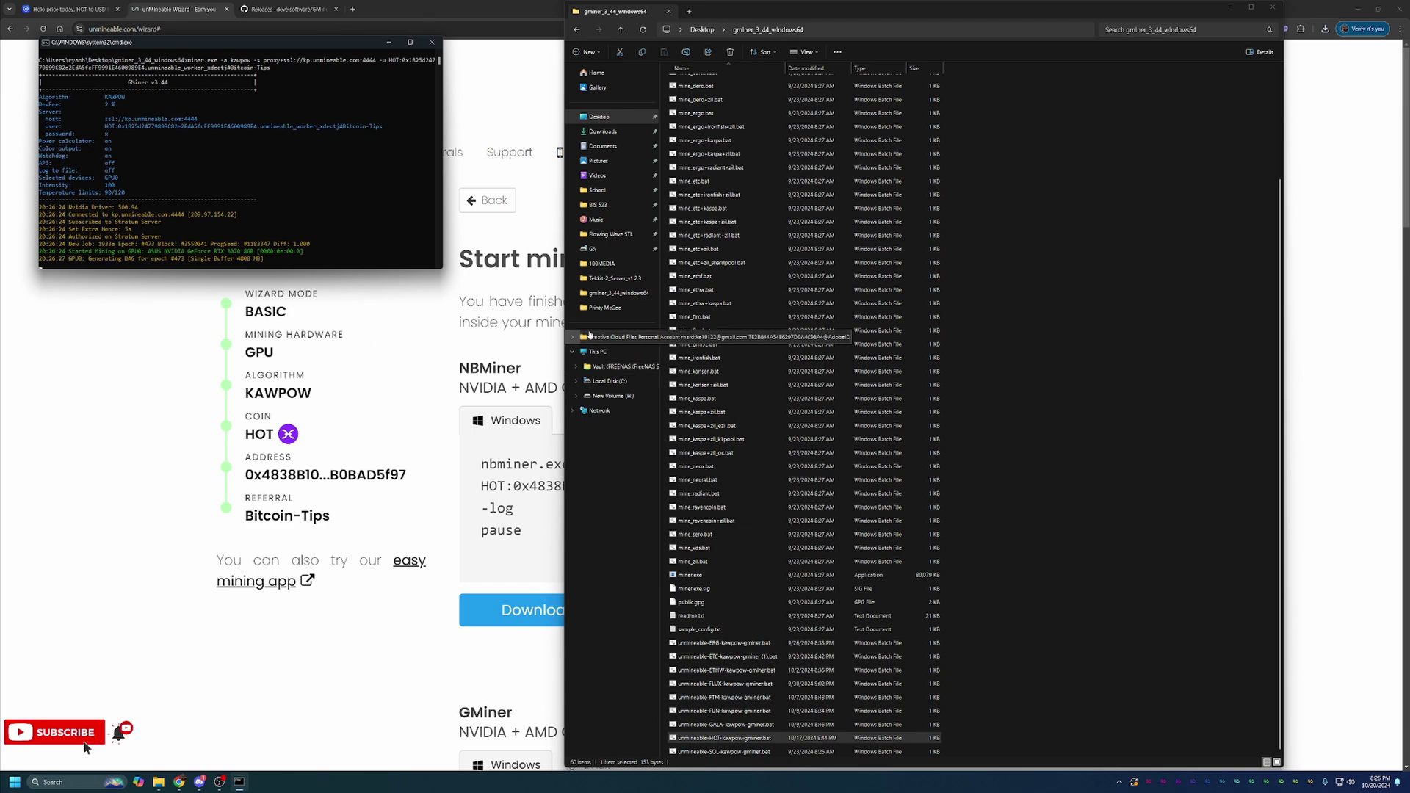
Minimise File Explorer, reposition the GMiner console while shares get accepted, then close it
left_click(1230, 7)
left_click_drag(260, 42, 272, 32)
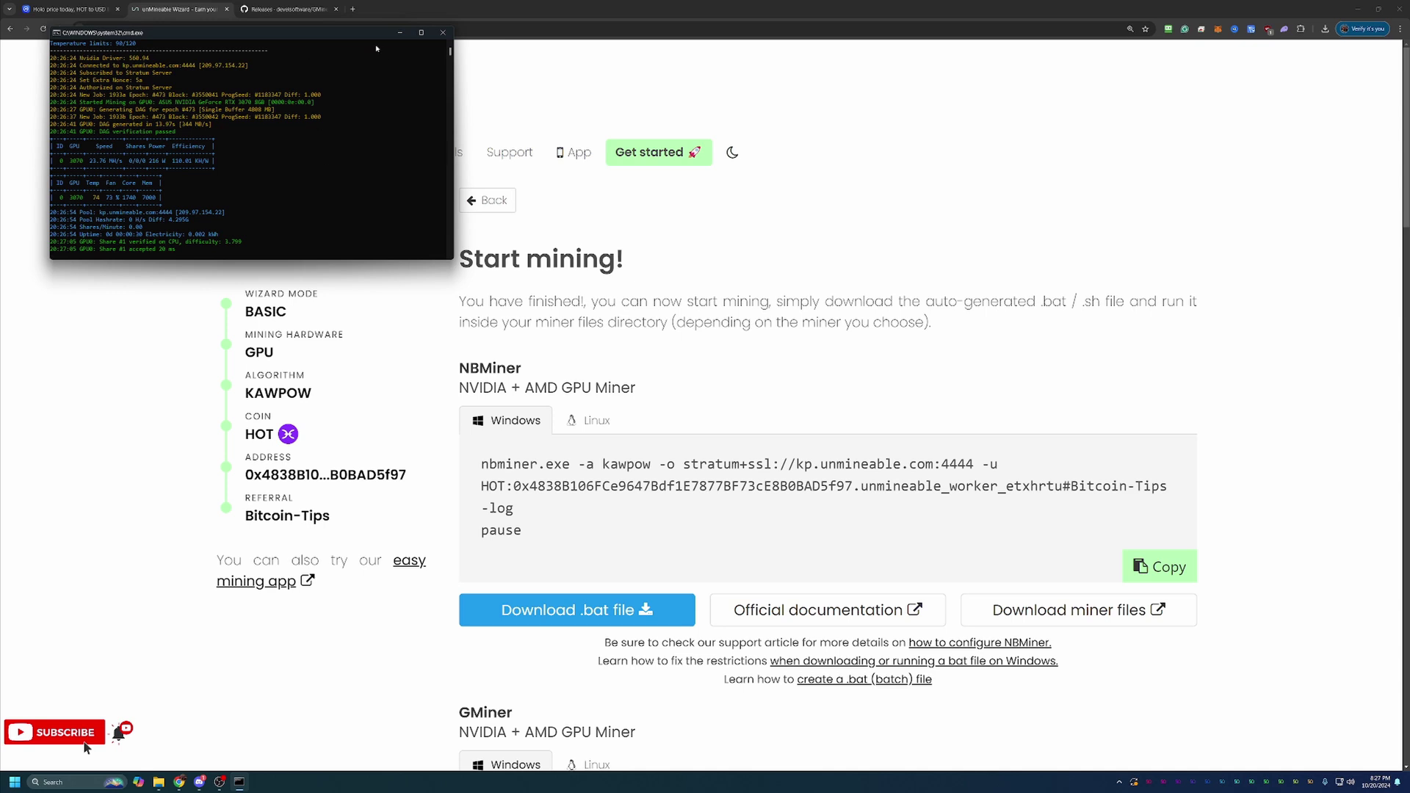
left_click_drag(371, 46, 342, 320)
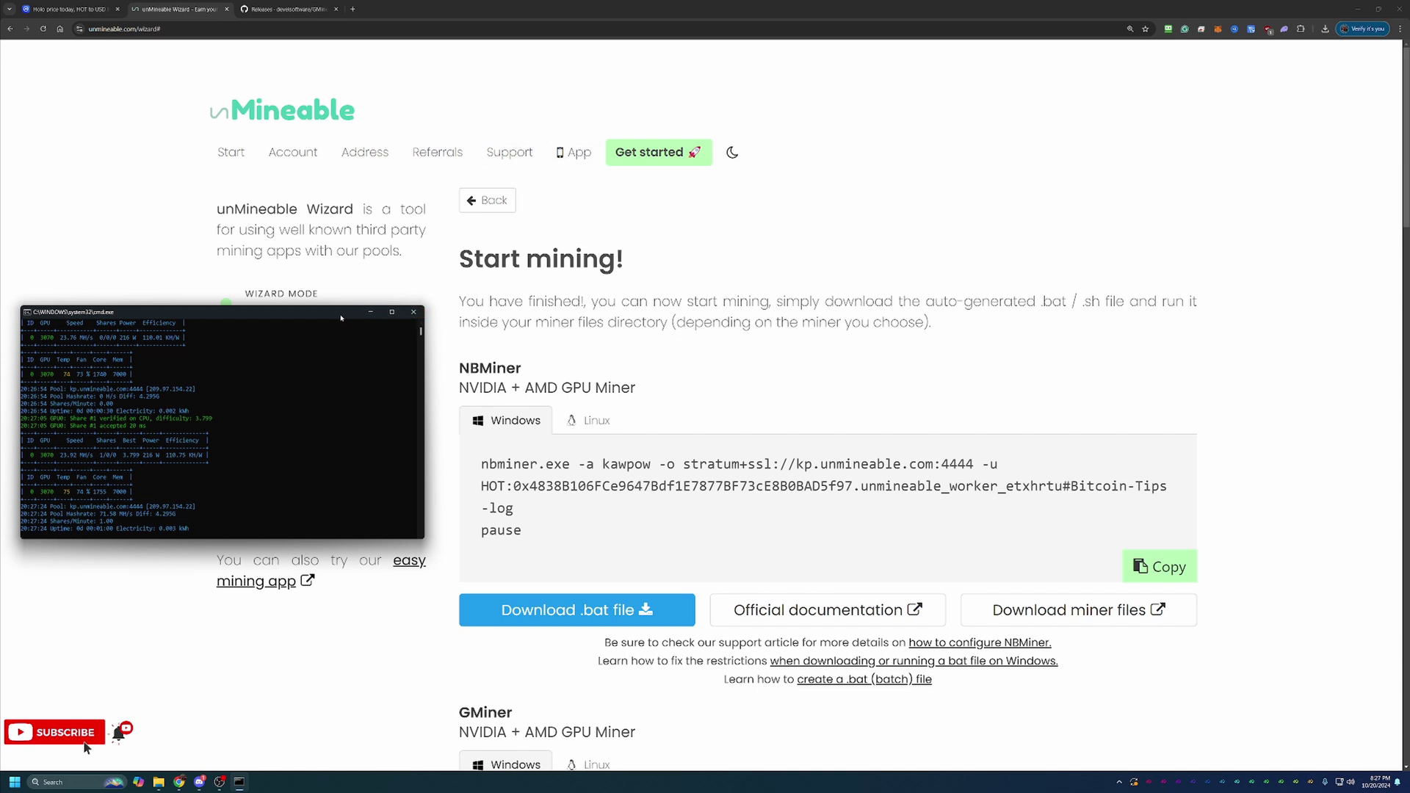
left_click_drag(343, 321, 636, 245)
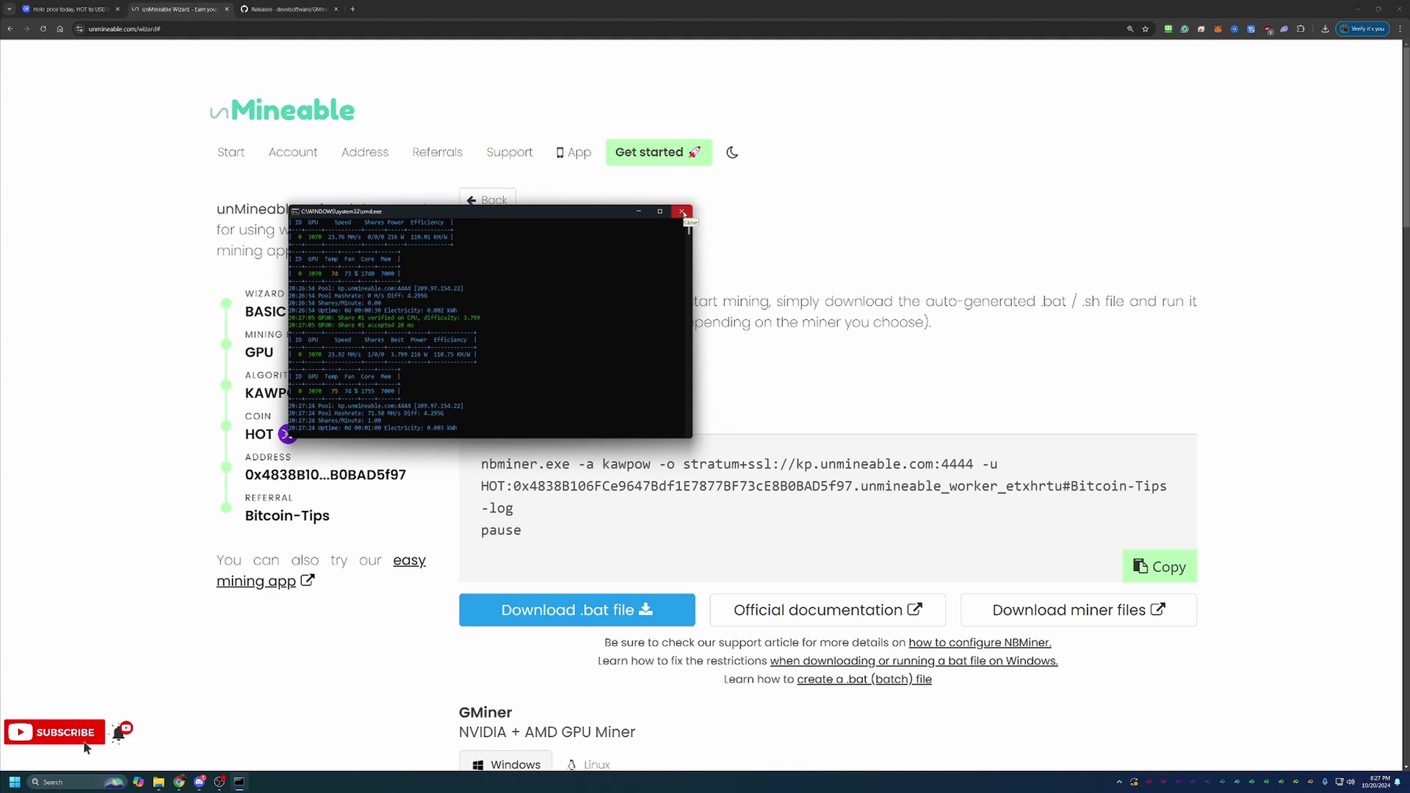
left_click(683, 213)
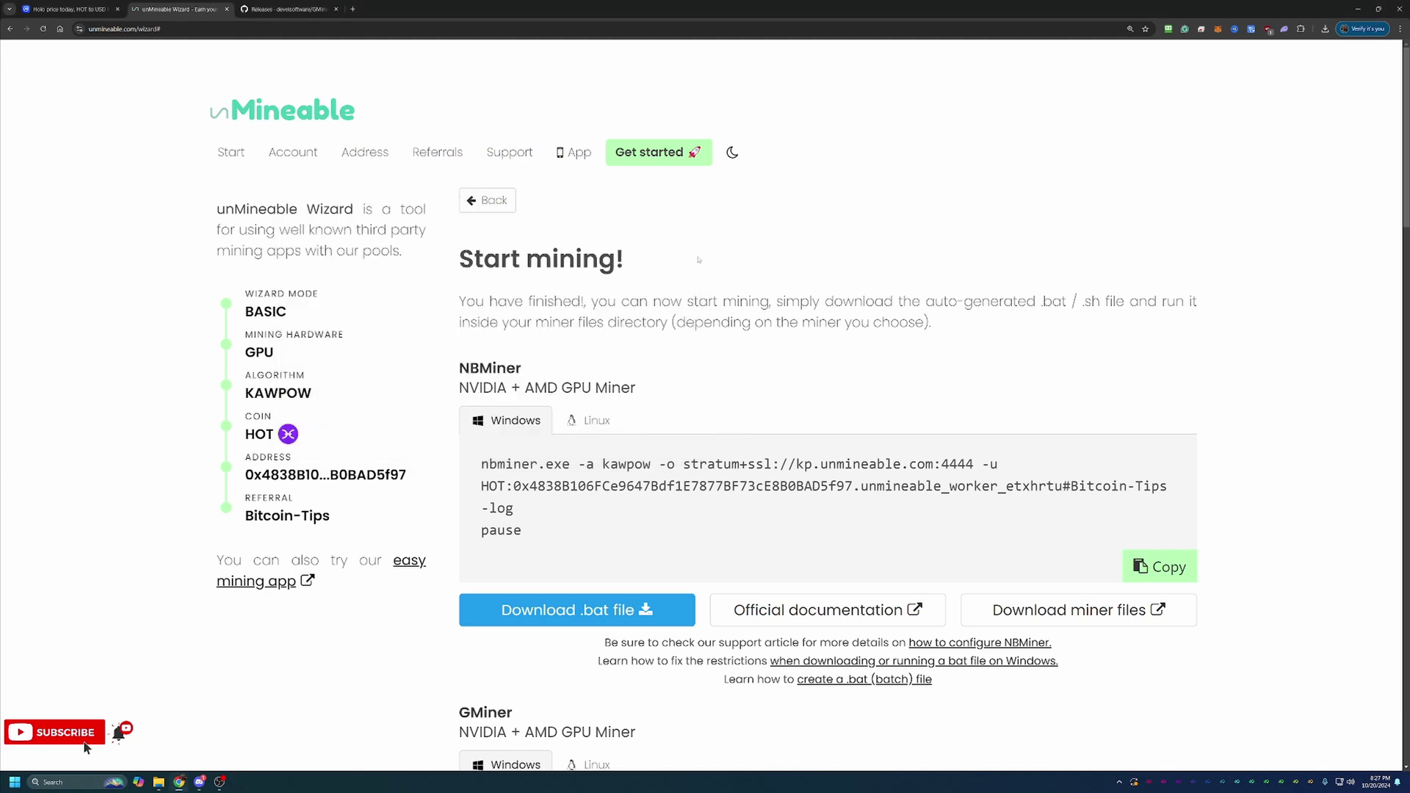